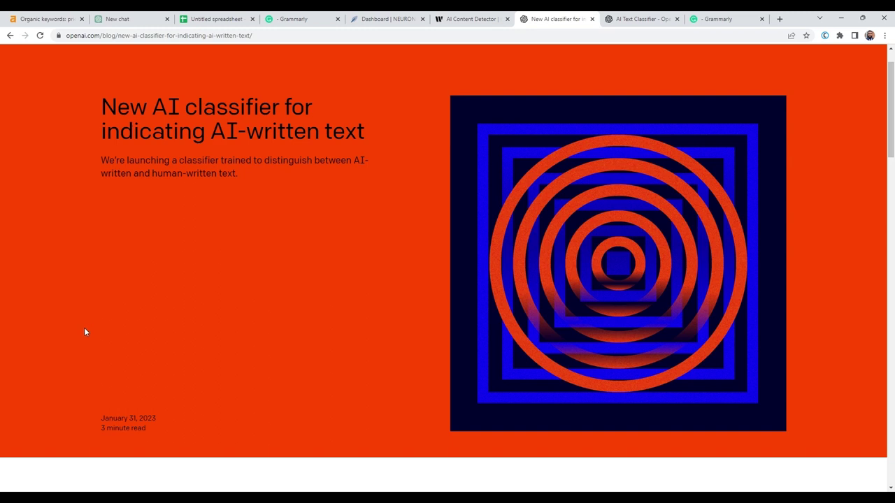
# Review the Pricehub project's statistics on the Ahrefs dashboard and its organic keywords report.
pyautogui.click(137, 21)
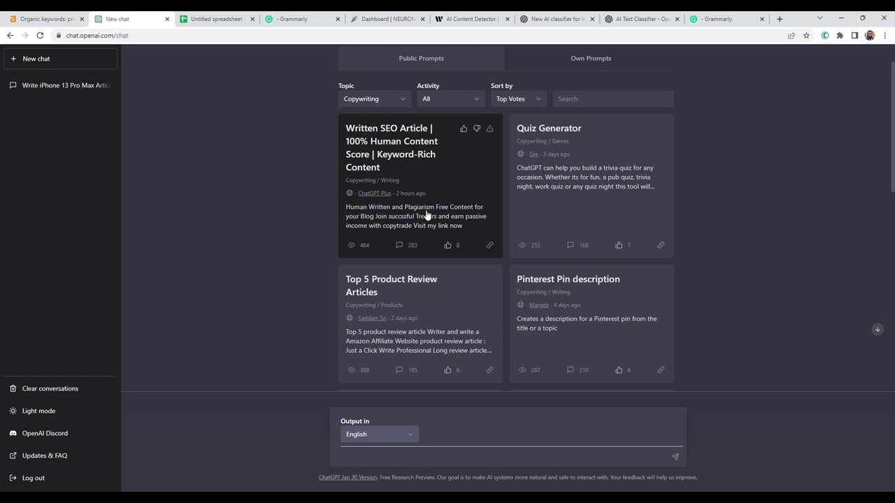
pyautogui.click(46, 18)
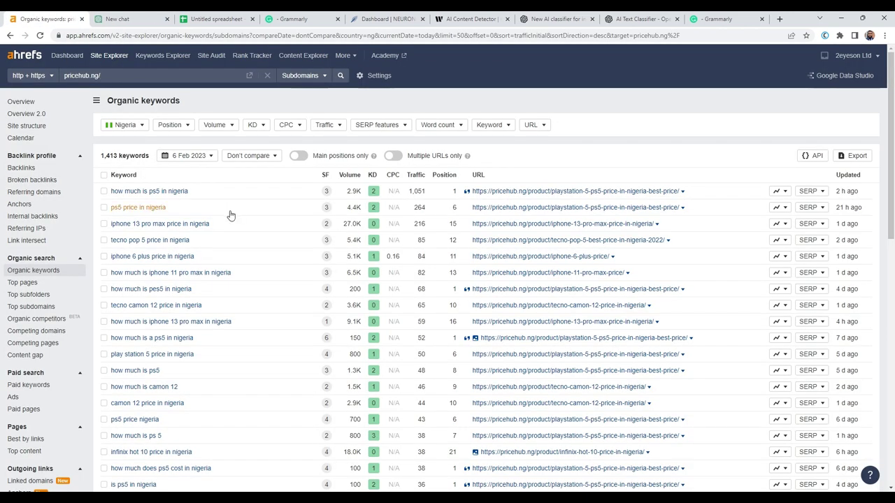
pyautogui.click(31, 58)
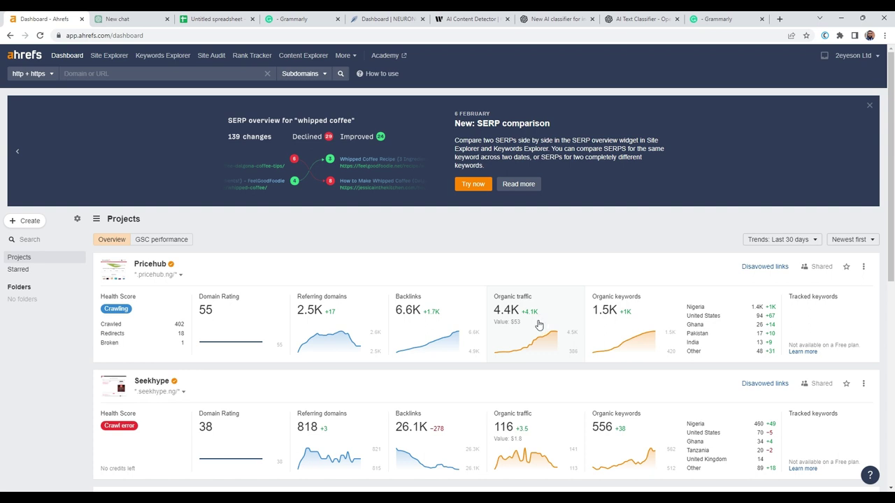
pyautogui.click(602, 329)
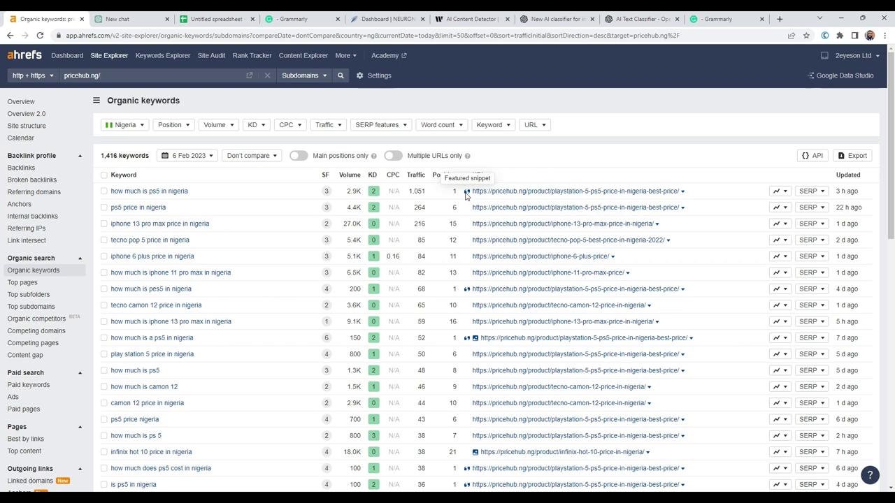
# Switch to ChatGPT and examine the prompt and generated article in the saved iPhone 13 Pro Max conversation.
pyautogui.click(118, 19)
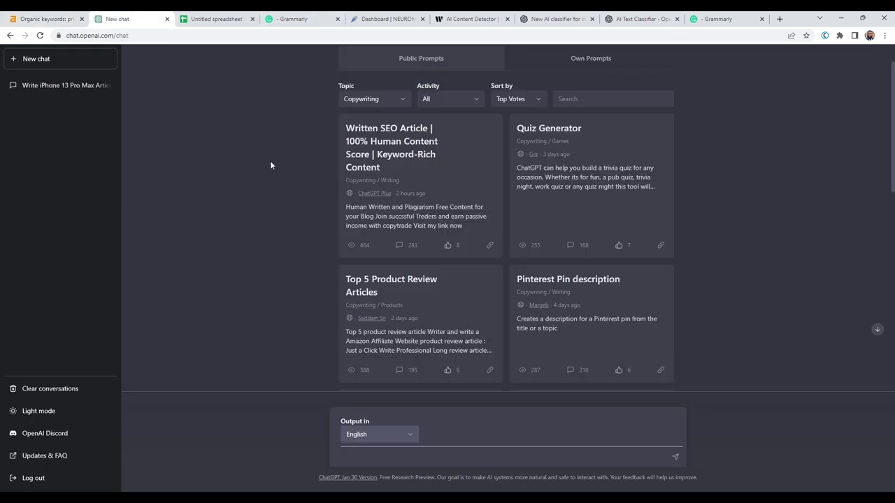
pyautogui.click(36, 86)
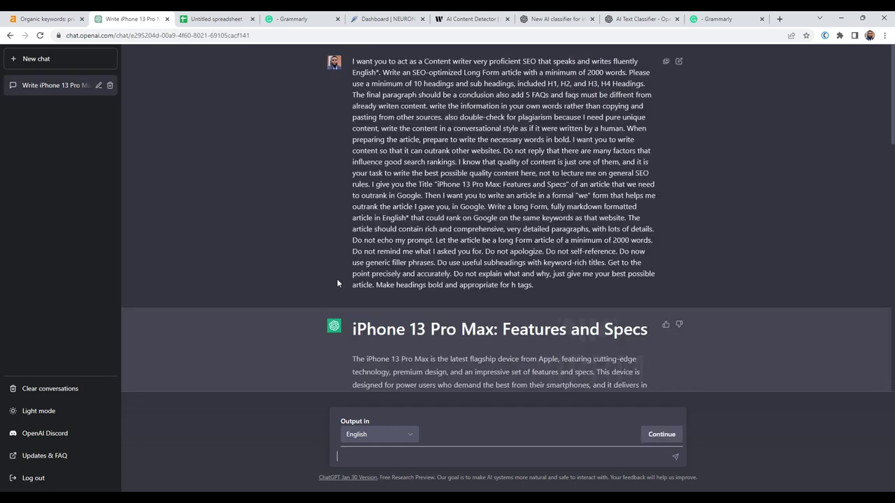
pyautogui.scroll(-4, 490, 318)
pyautogui.scroll(2, 445, 277)
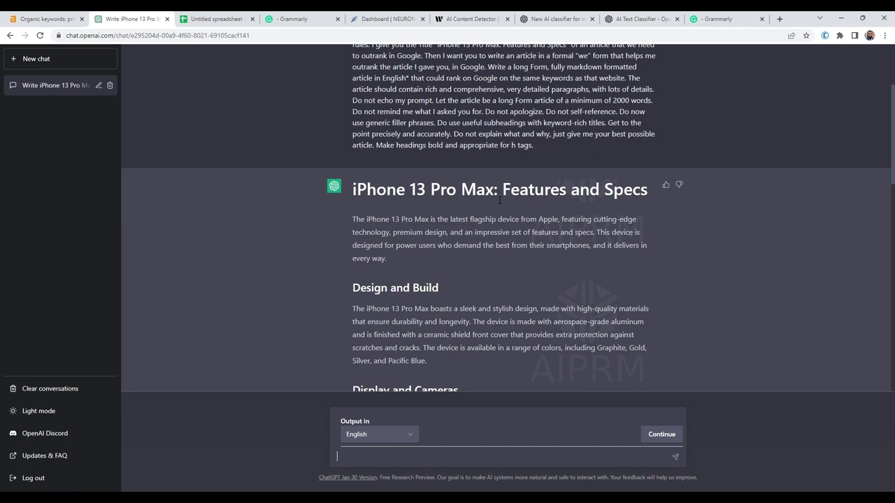
# Examine the keyword cluster table in Google Sheets and the prompt behind it in the Grammarly document.
pyautogui.click(233, 21)
pyautogui.click(250, 219)
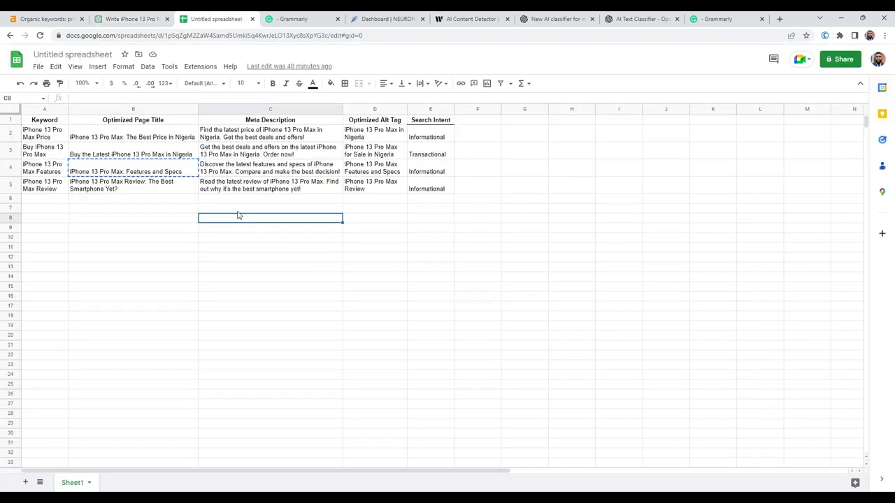
pyautogui.click(720, 19)
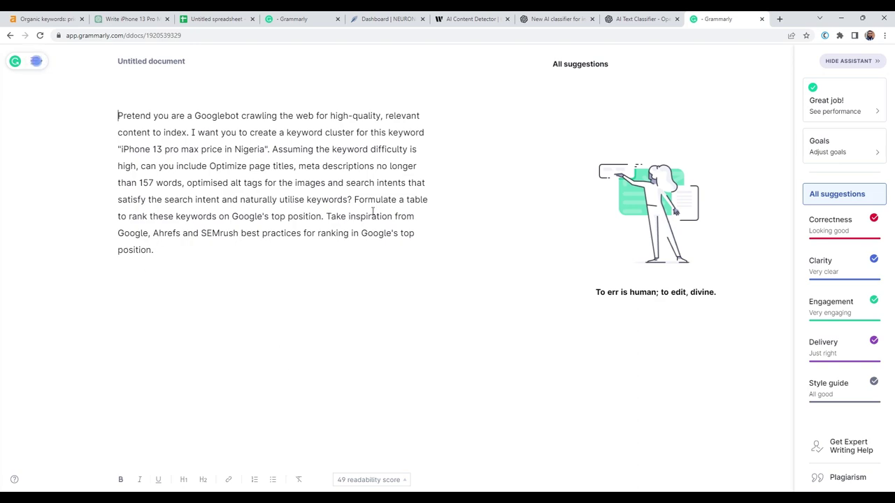
pyautogui.click(46, 18)
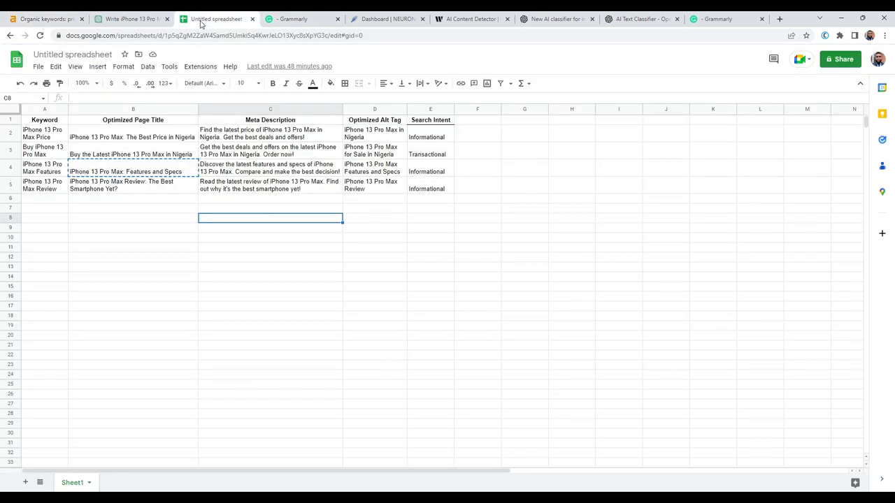
pyautogui.click(213, 19)
# Copy the iPhone 13 Pro Max article in ChatGPT from its opening paragraph through the Conclusion, leaving out the FAQs.
pyautogui.click(127, 19)
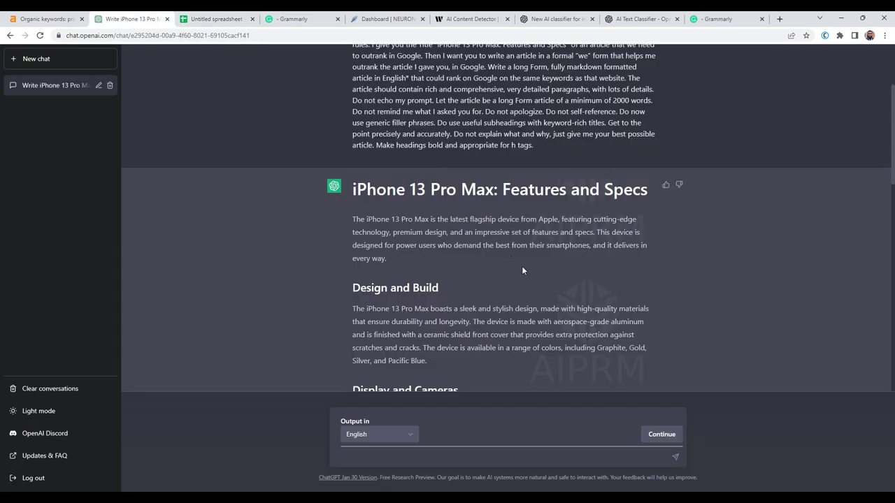
pyautogui.scroll(-1, 454, 263)
pyautogui.scroll(2, 449, 246)
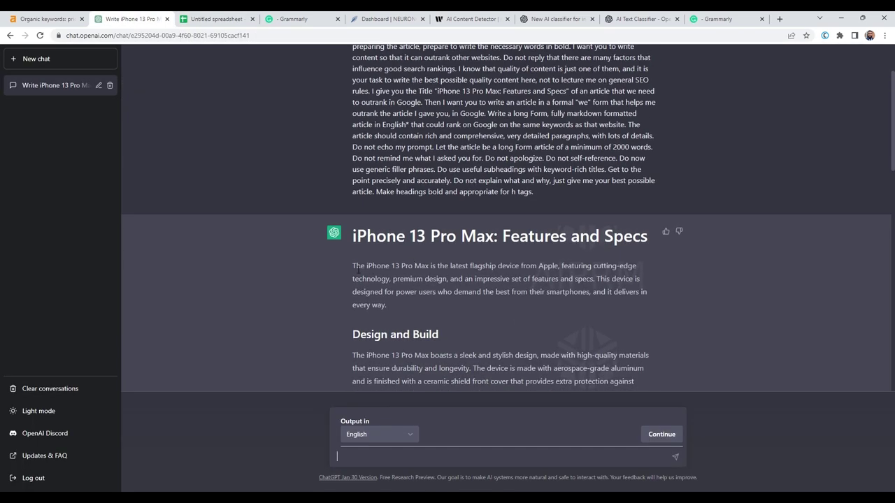
pyautogui.moveTo(355, 269); pyautogui.dragTo(584, 230)
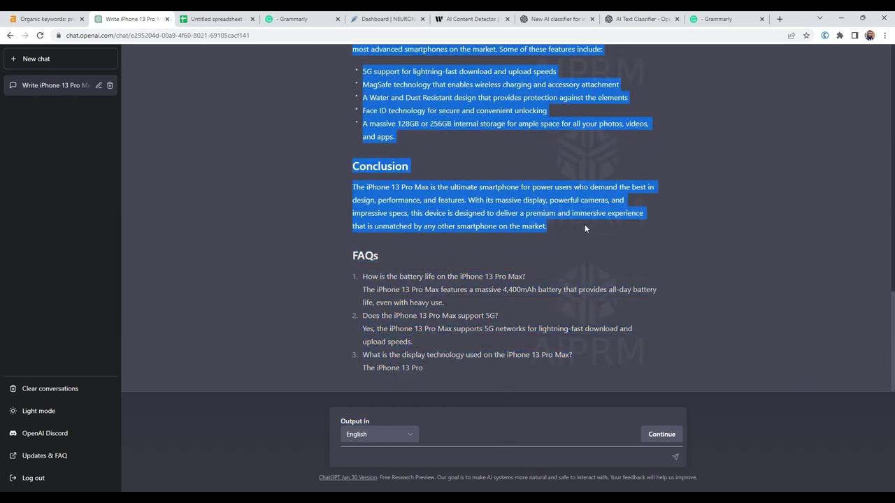
# Paste the copied article into OpenAI's AI Text Classifier and submit it for checking.
pyautogui.click(559, 19)
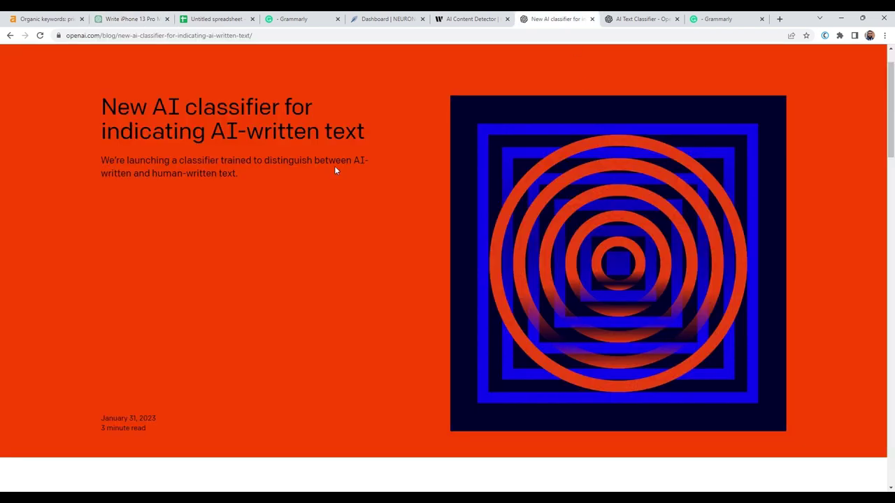
pyautogui.click(629, 19)
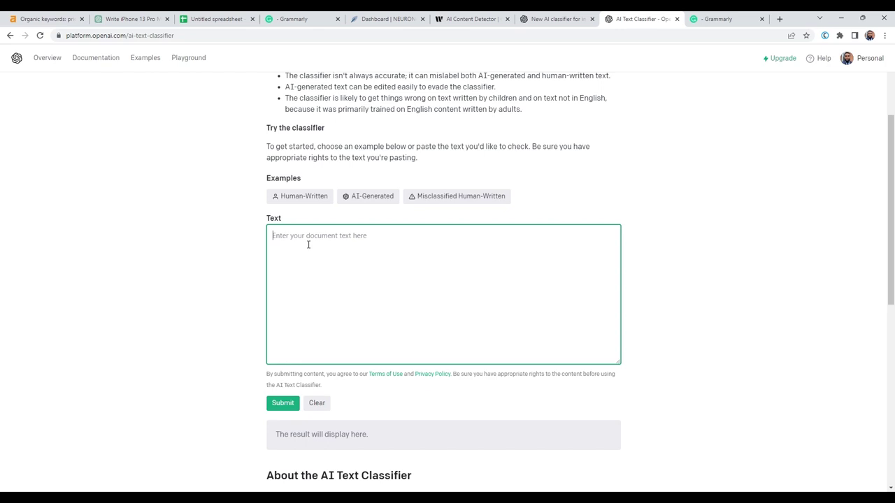
pyautogui.hotkey('ctrl', 'v')
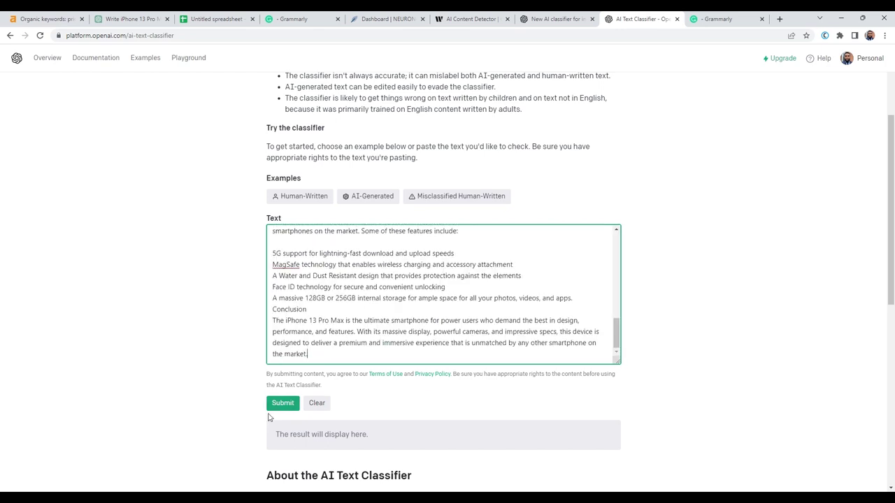
pyautogui.click(282, 403)
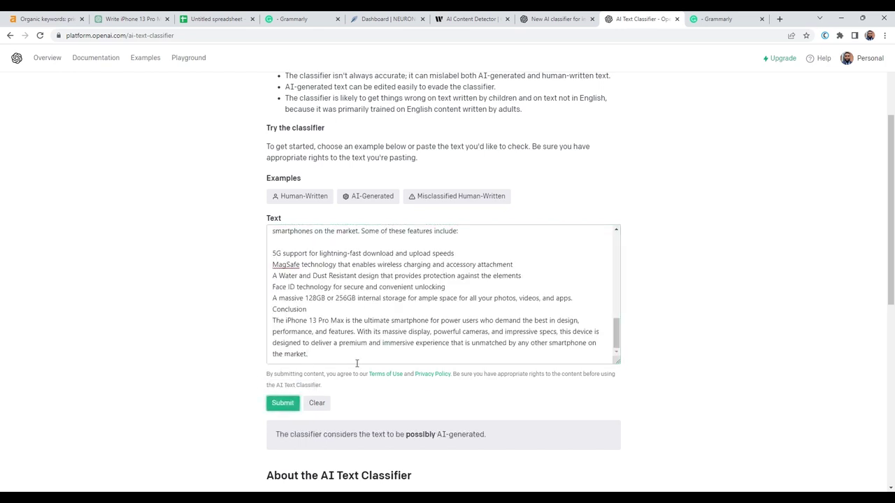
pyautogui.scroll(-2, 439, 435)
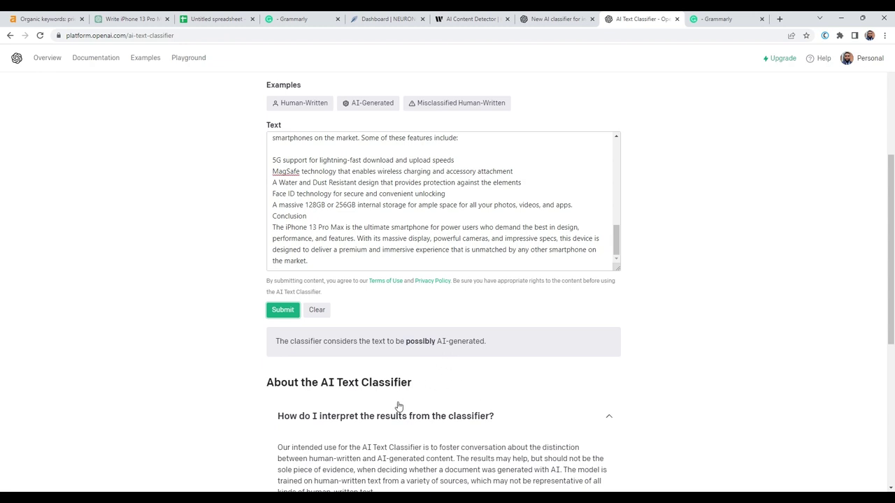
# Rewrite the copied article in a new ChatGPT chat using the AIPRM prompt "Pass any AI content detector test".
pyautogui.click(129, 20)
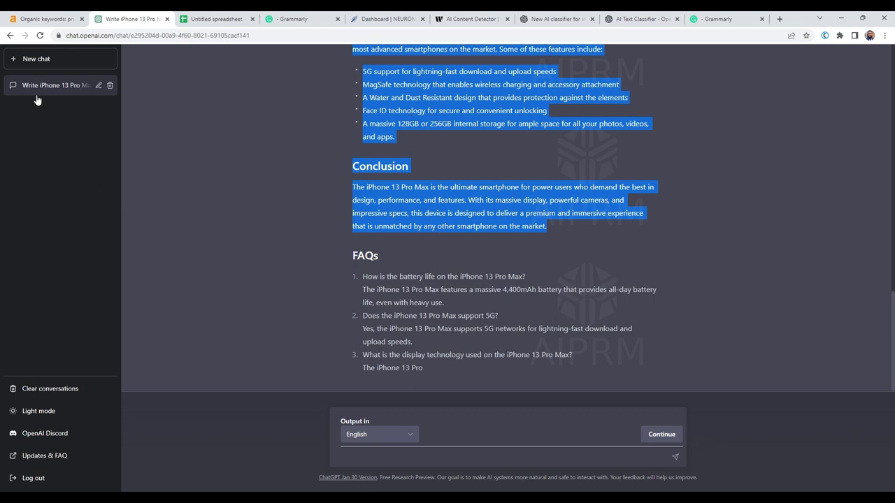
pyautogui.click(28, 59)
pyautogui.scroll(-1, 490, 279)
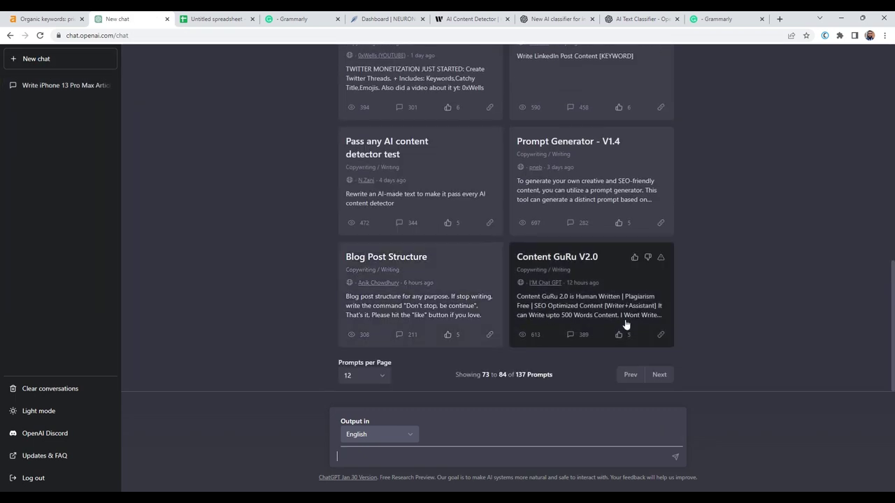
pyautogui.scroll(6, 625, 325)
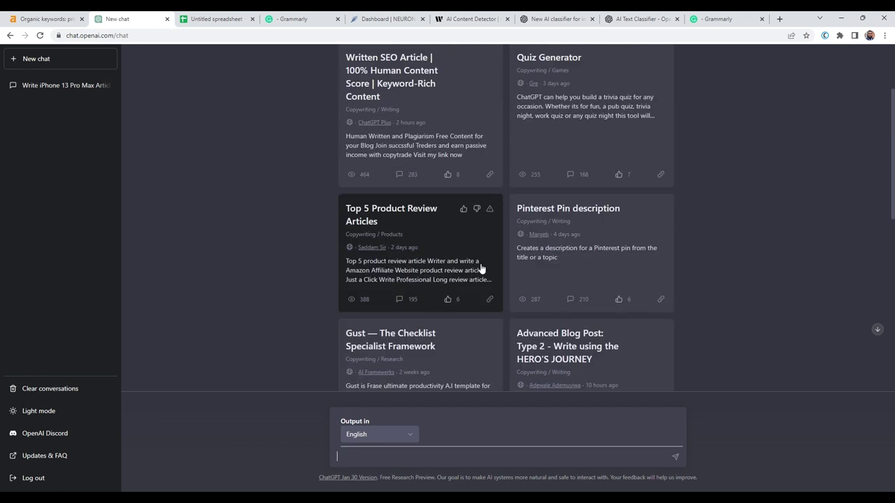
pyautogui.scroll(2, 480, 270)
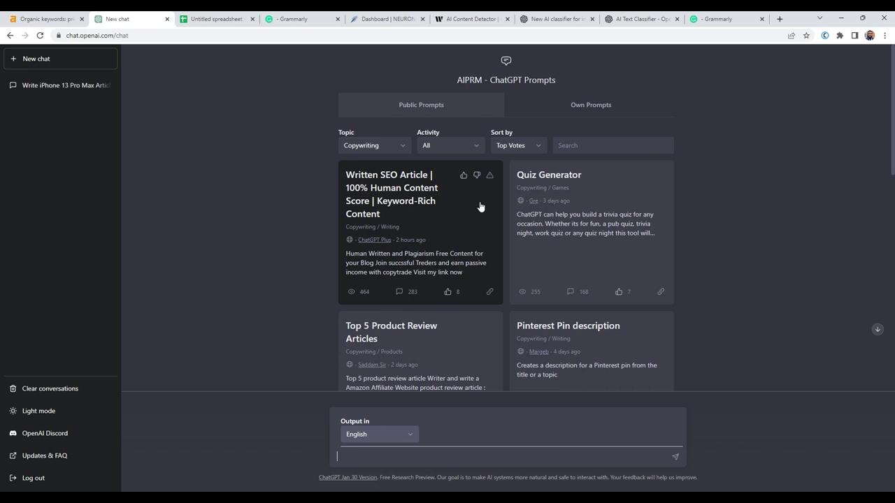
pyautogui.scroll(-6, 480, 206)
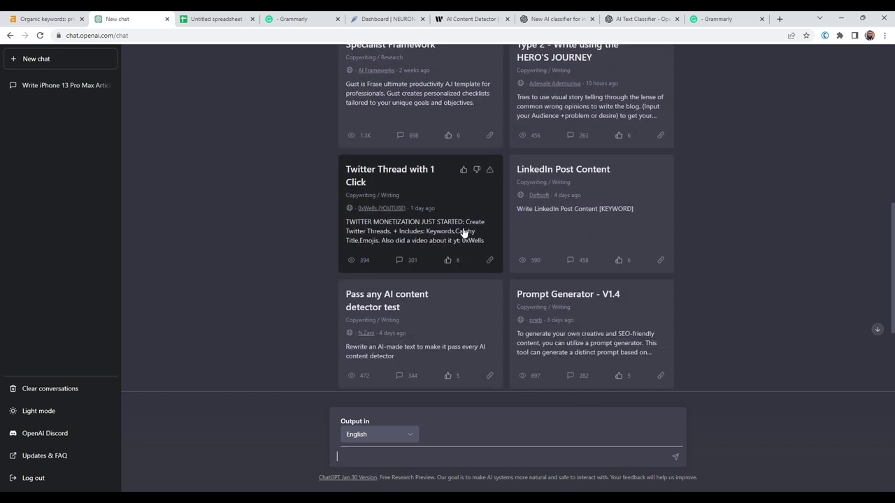
pyautogui.scroll(-1, 524, 255)
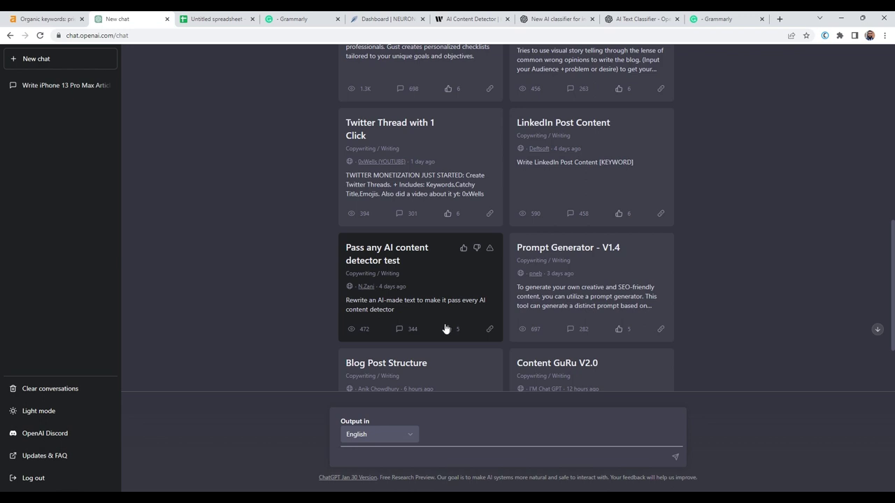
pyautogui.click(441, 293)
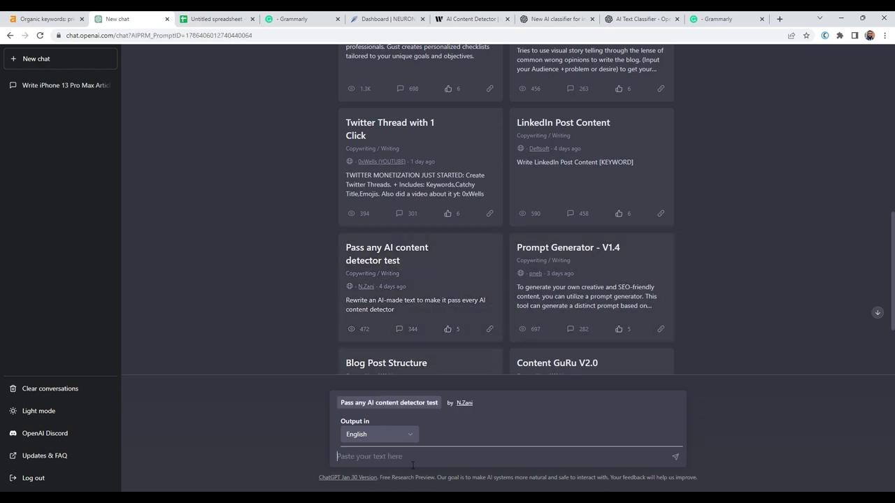
pyautogui.hotkey('ctrl', 'v')
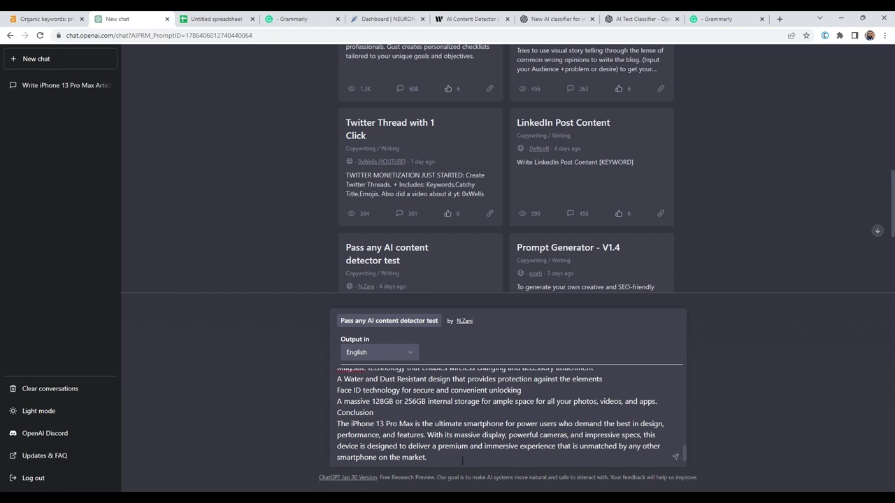
pyautogui.press('Return')
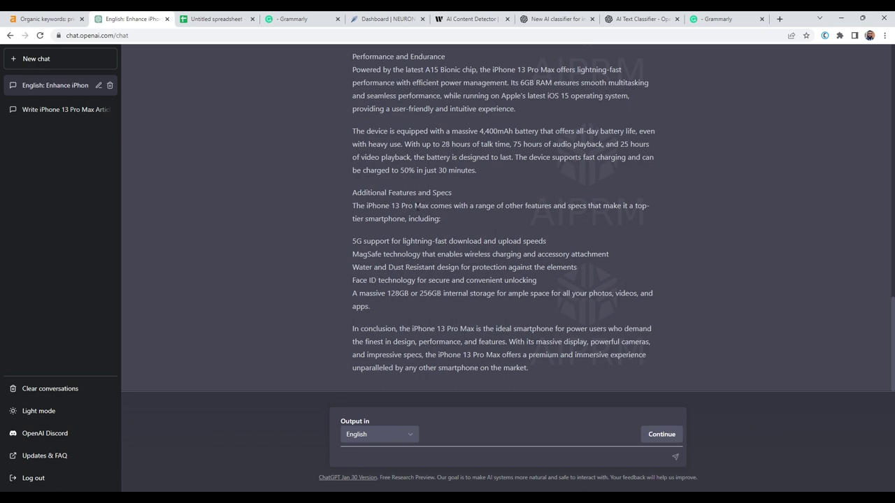
# Copy the full rewritten iPhone 13 Pro Max article from ChatGPT's response.
pyautogui.scroll(4, 417, 208)
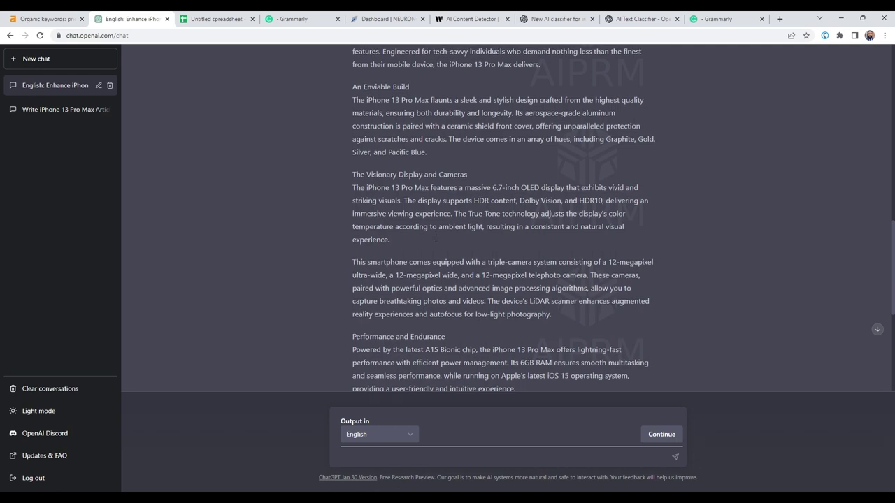
pyautogui.scroll(3, 430, 239)
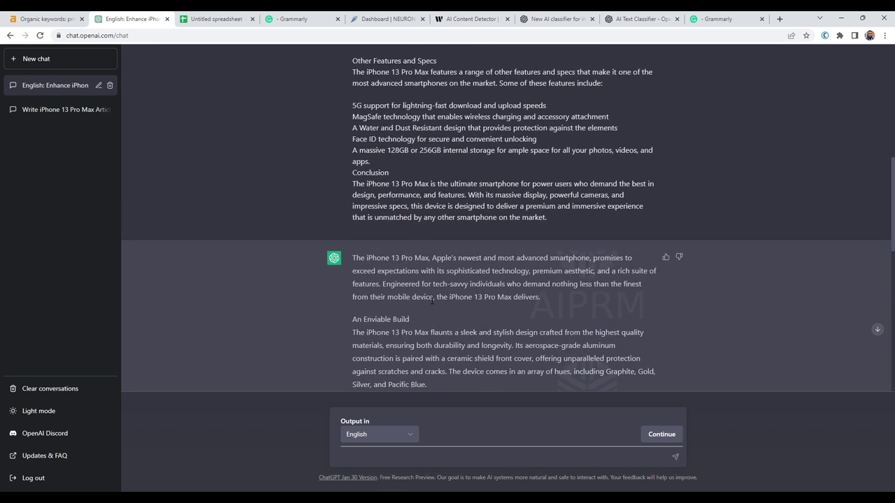
pyautogui.scroll(-1, 432, 301)
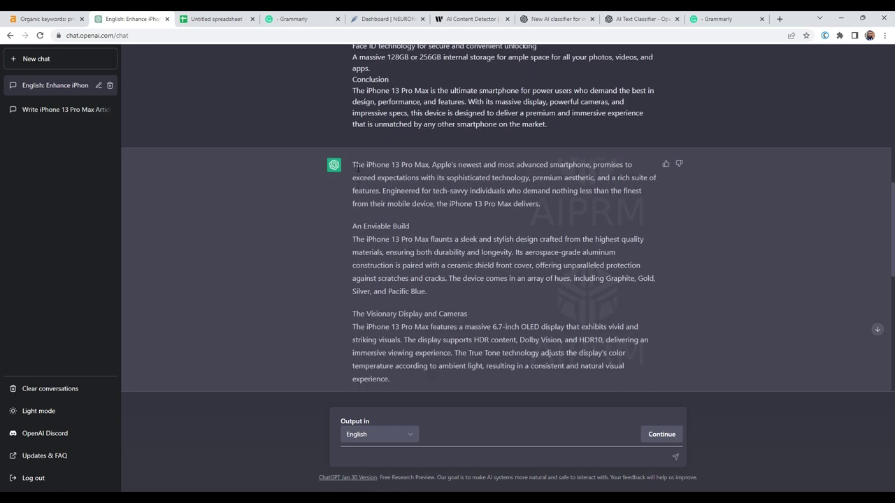
pyautogui.moveTo(357, 168); pyautogui.dragTo(560, 381)
pyautogui.hotkey('ctrl', 'c')
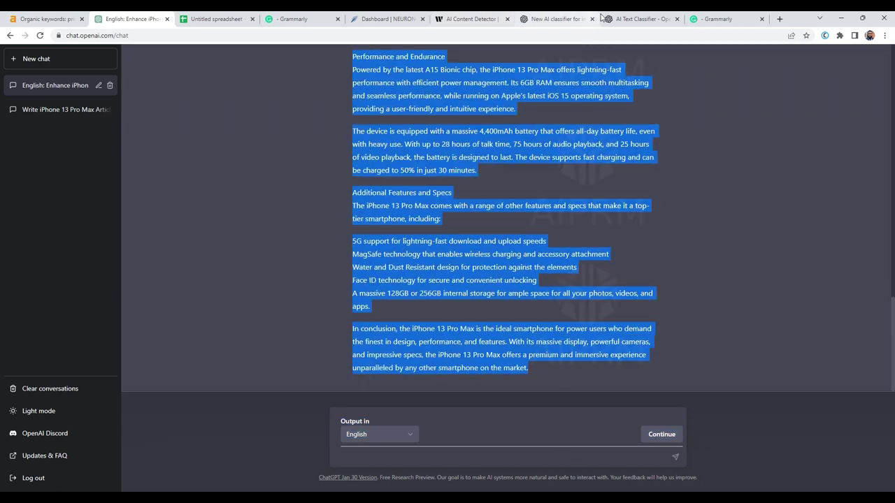
# Replace the text in the AI Text Classifier with the rewritten article and submit it for checking.
pyautogui.click(641, 20)
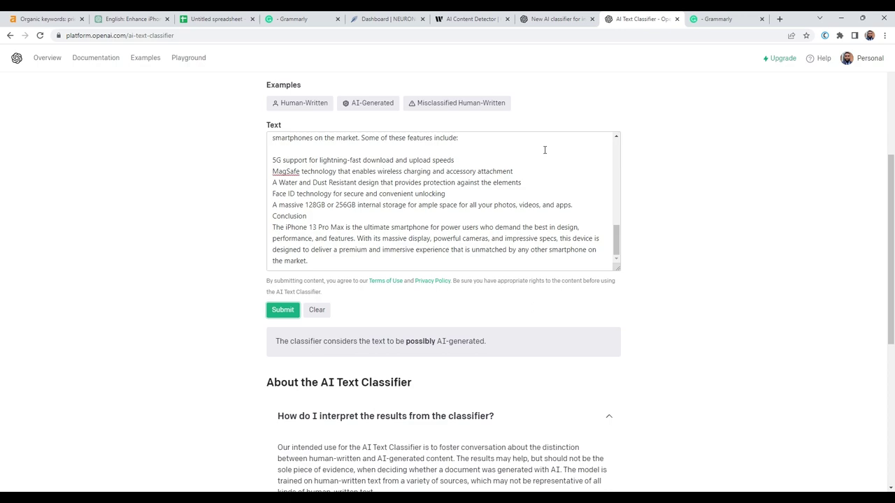
pyautogui.moveTo(350, 260); pyautogui.dragTo(655, 377)
pyautogui.press('Delete')
pyautogui.scroll(-2, 303, 281)
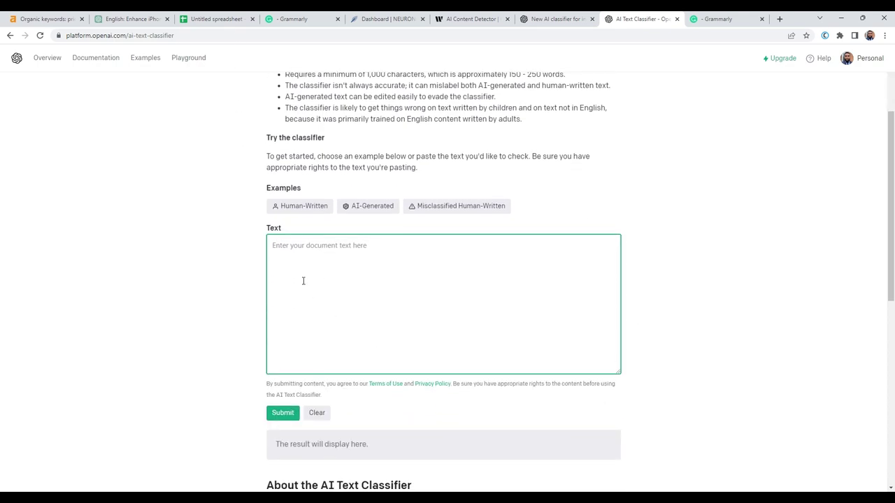
pyautogui.hotkey('ctrl', 'v')
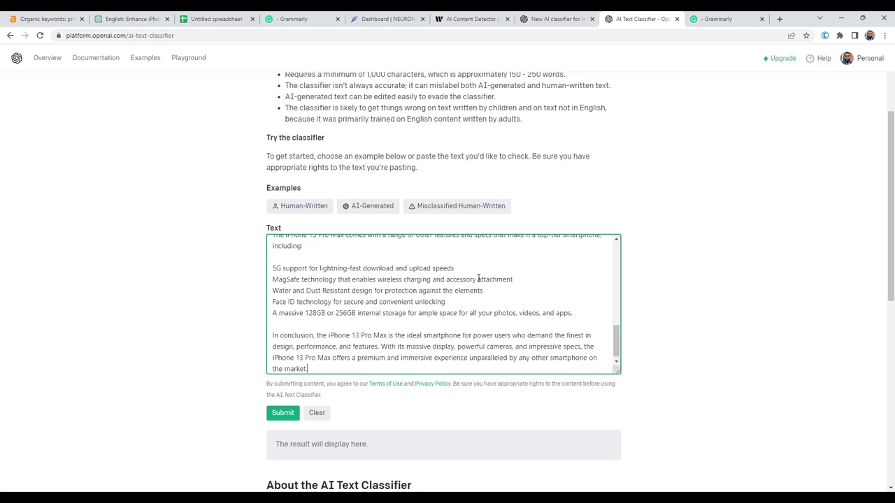
pyautogui.scroll(-1, 342, 377)
pyautogui.click(279, 320)
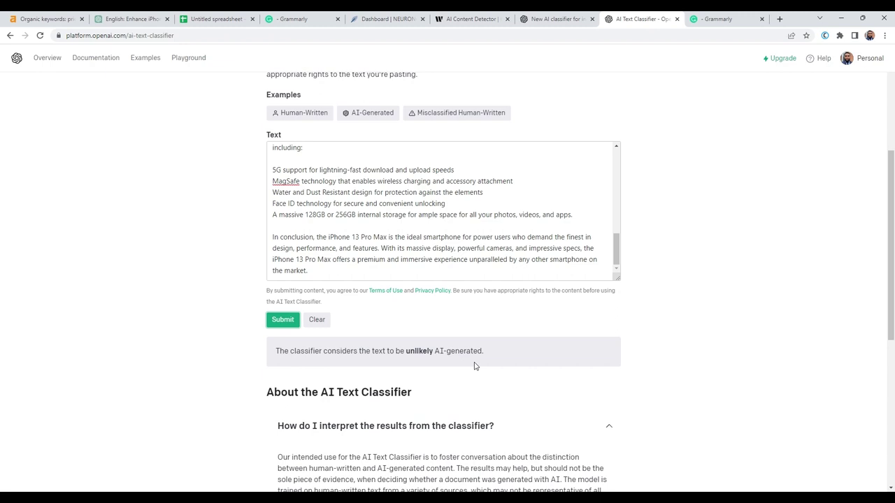
# Paste the rewritten iPhone 13 Pro Max article into Writer's AI Content Detector.
pyautogui.scroll(-1, 474, 365)
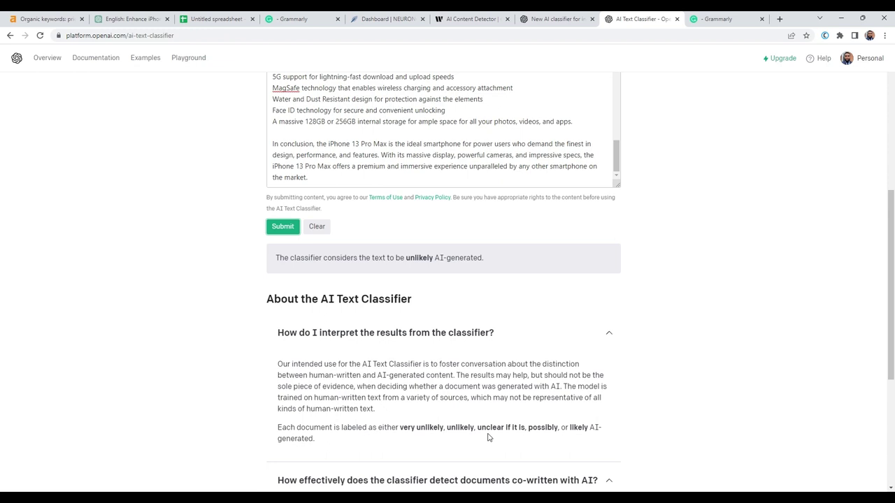
pyautogui.scroll(2, 431, 351)
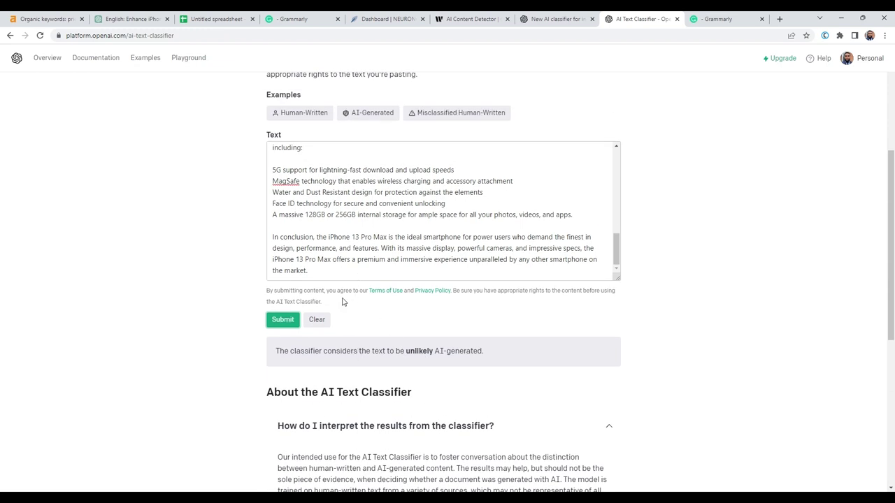
pyautogui.click(474, 20)
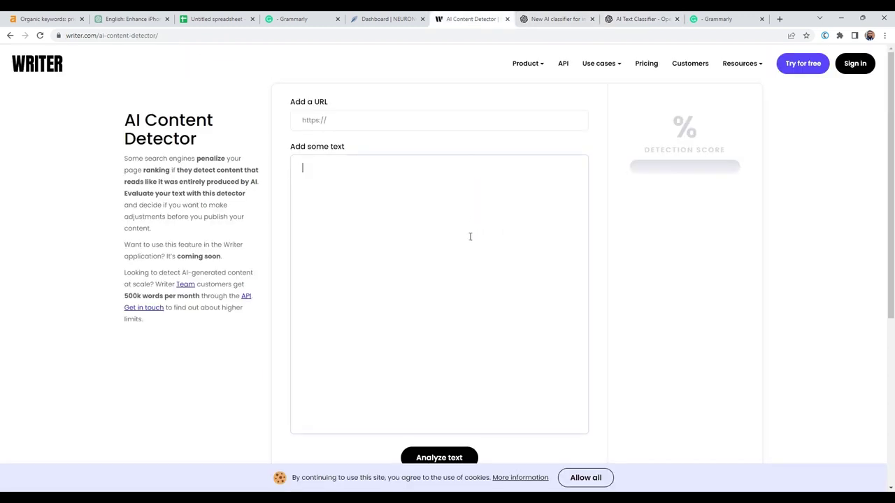
pyautogui.click(319, 178)
pyautogui.hotkey('ctrl', 'v')
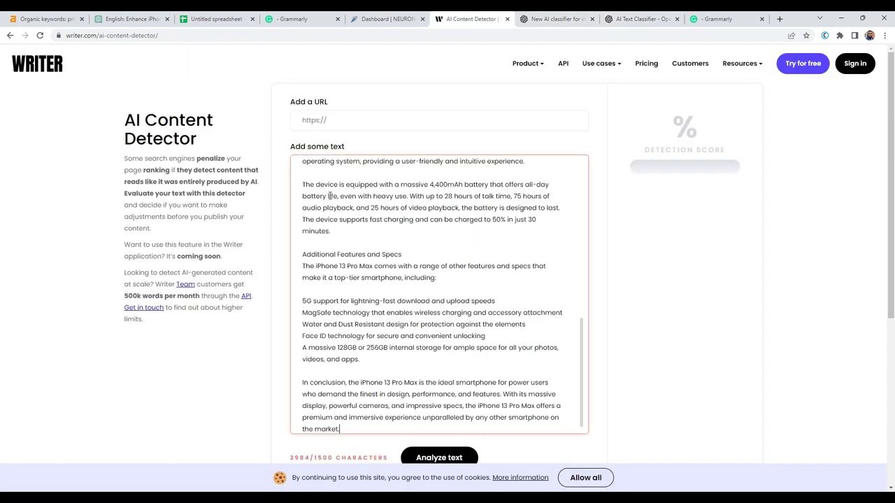
# Trim the pasted article to fit the 1500-character limit by deleting everything from the sentence "The device's LiDAR scanner" onward.
pyautogui.scroll(-2, 316, 415)
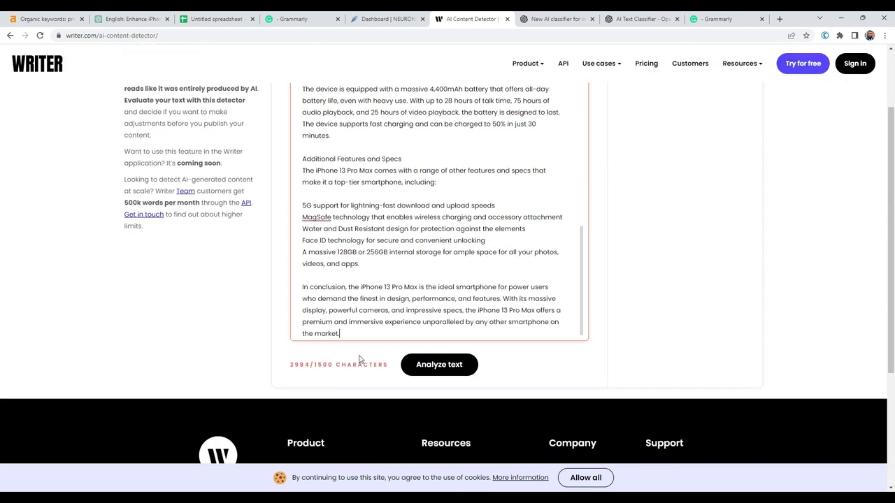
pyautogui.moveTo(345, 338); pyautogui.dragTo(294, 159)
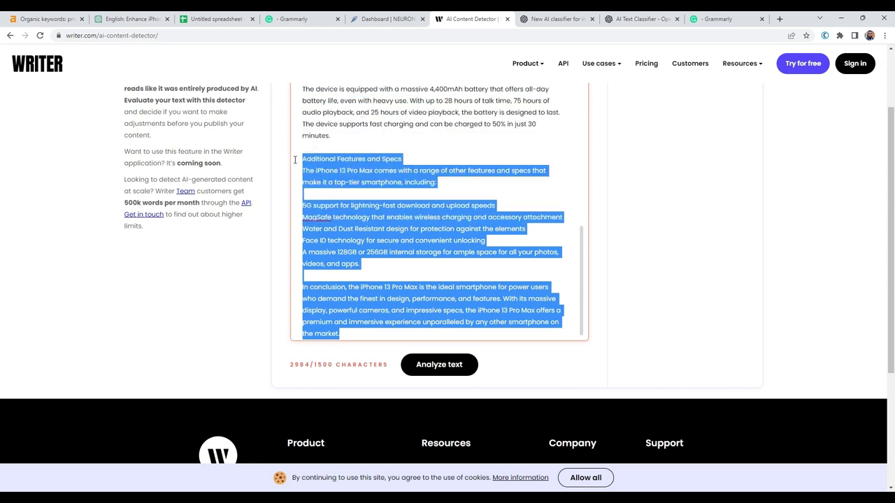
pyautogui.press('BackSpace')
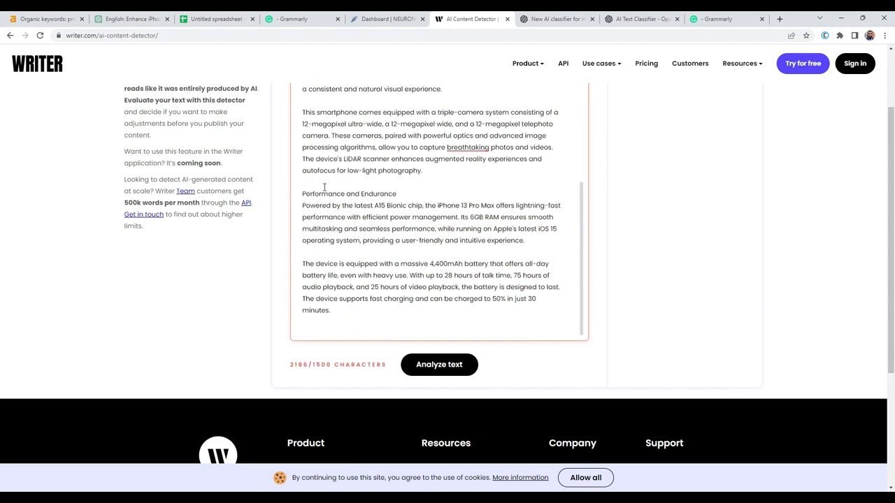
pyautogui.moveTo(302, 194); pyautogui.dragTo(524, 333)
pyautogui.press('BackSpace')
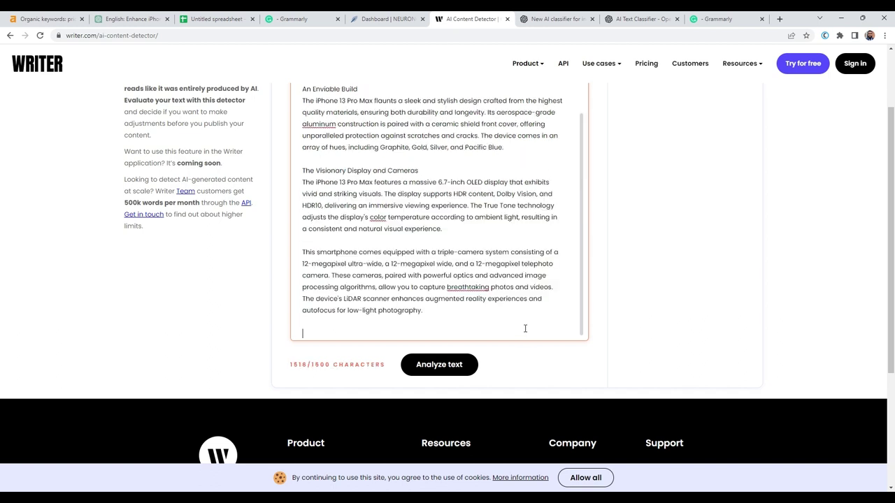
pyautogui.moveTo(435, 312); pyautogui.dragTo(307, 308)
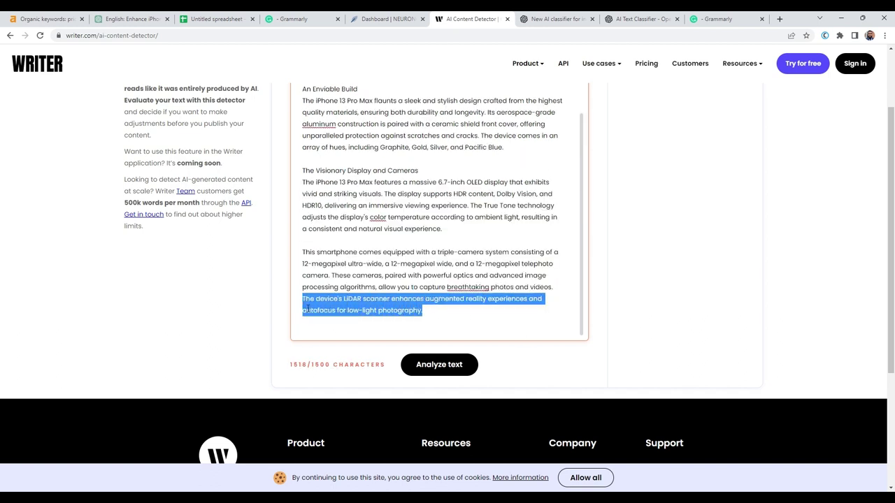
pyautogui.press('BackSpace')
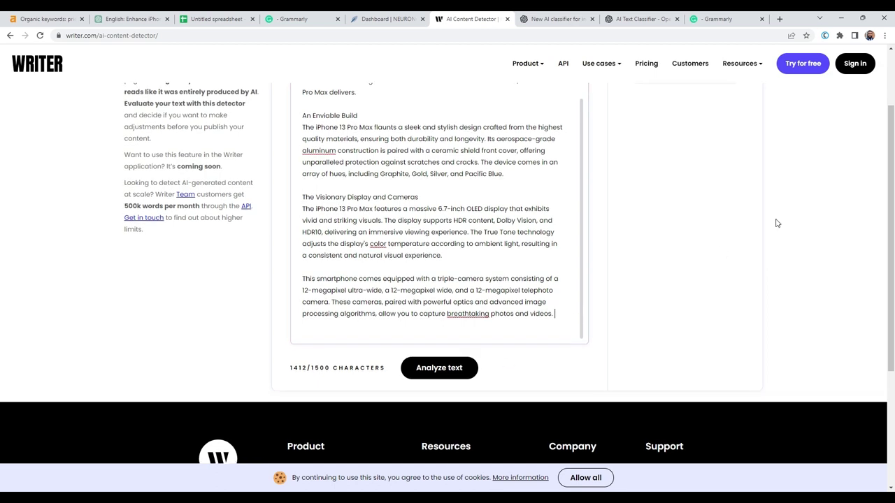
# Analyze the shortened article in Writer's detector and view its detection score.
pyautogui.scroll(1, 682, 216)
pyautogui.scroll(-1, 489, 335)
pyautogui.click(469, 358)
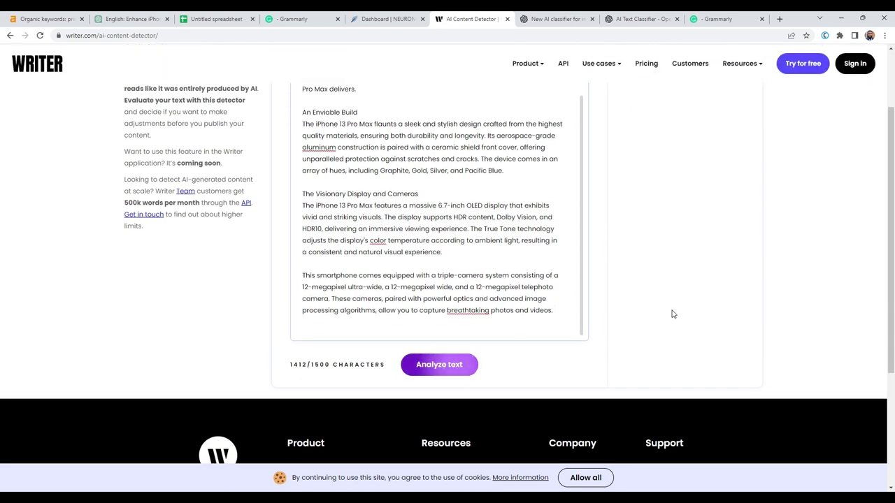
pyautogui.scroll(1, 671, 313)
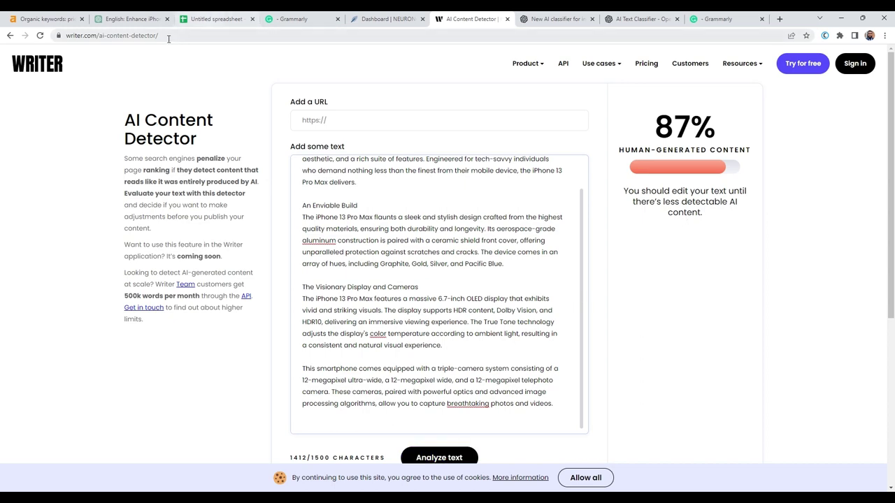
# Replace the whole text of the Grammarly document with the rewritten article from ChatGPT.
pyautogui.click(293, 20)
pyautogui.hotkey('ctrl', '2')
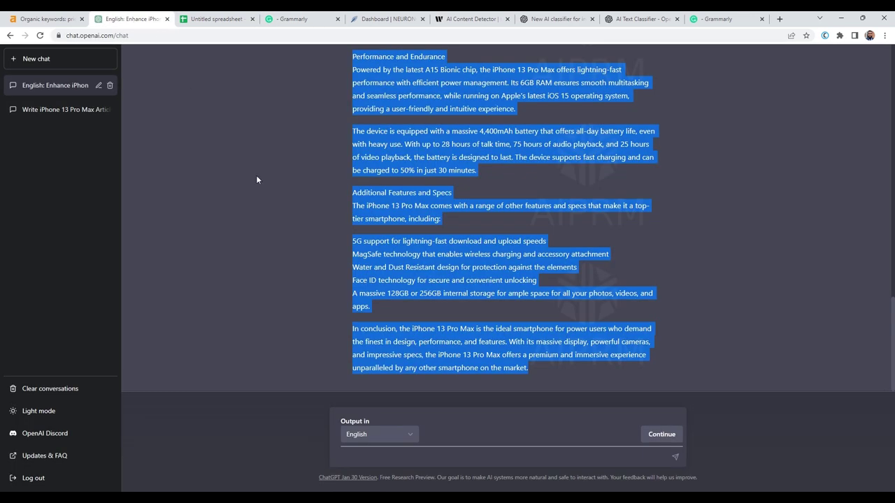
pyautogui.scroll(4, 420, 238)
pyautogui.scroll(5, 384, 142)
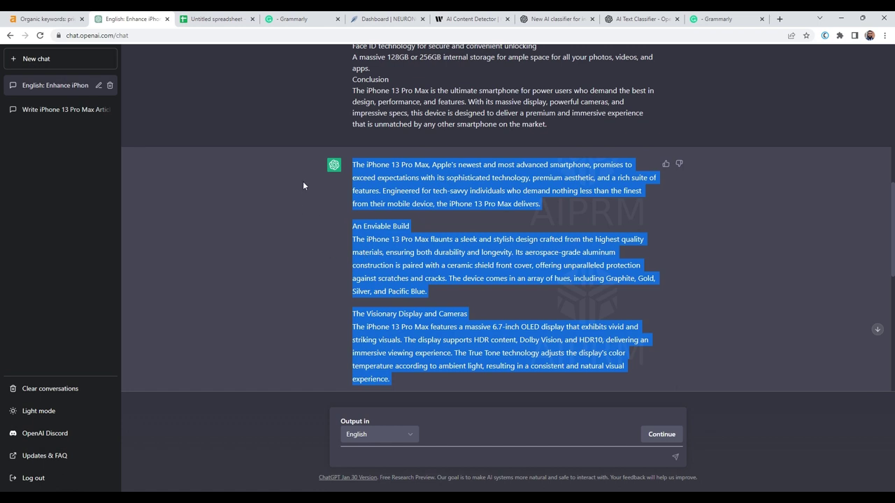
pyautogui.click(294, 19)
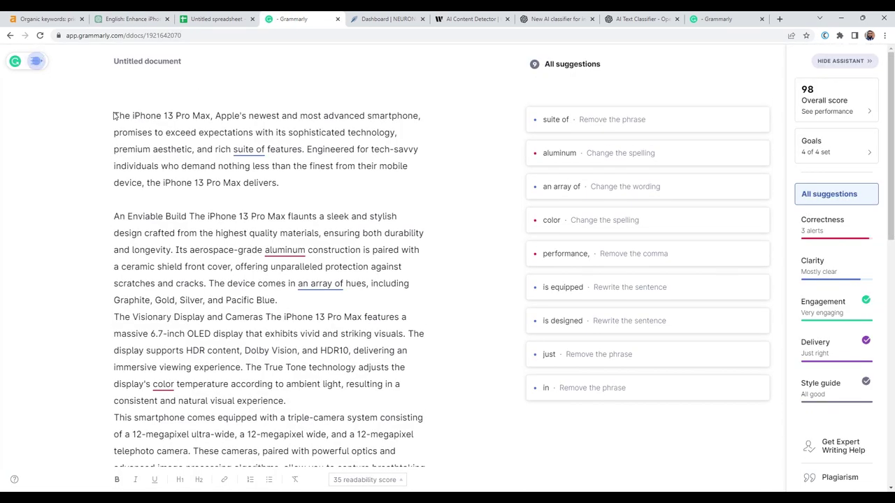
pyautogui.hotkey('ctrl', 'a')
pyautogui.press('BackSpace')
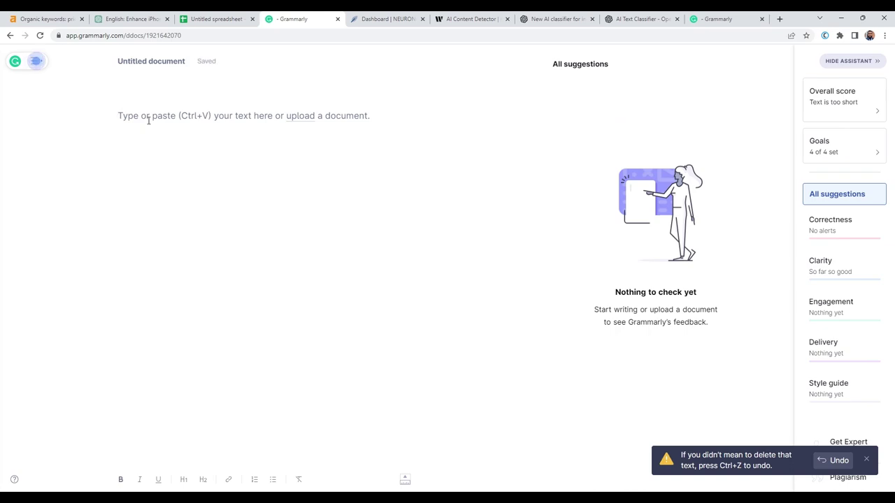
pyautogui.hotkey('ctrl', 'v')
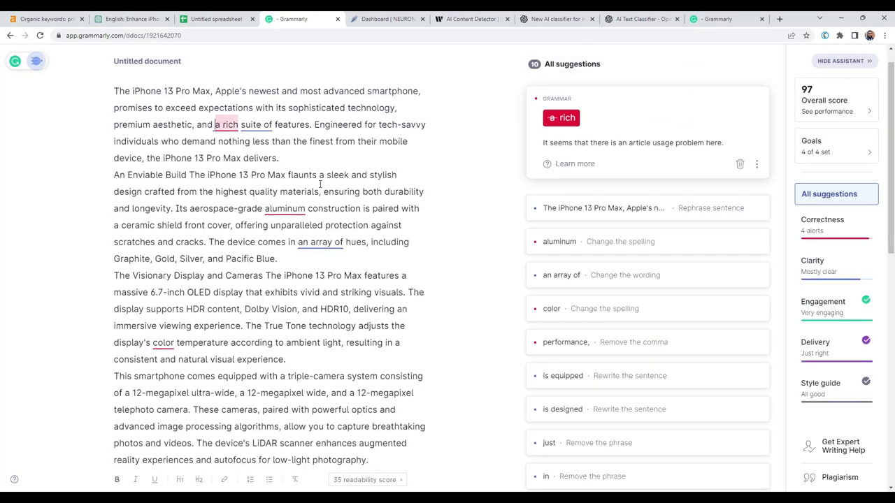
# Replace "An Enviable Build" in the Grammarly document with the heading "Design and Build" from the original ChatGPT article, on its own line.
pyautogui.click(128, 18)
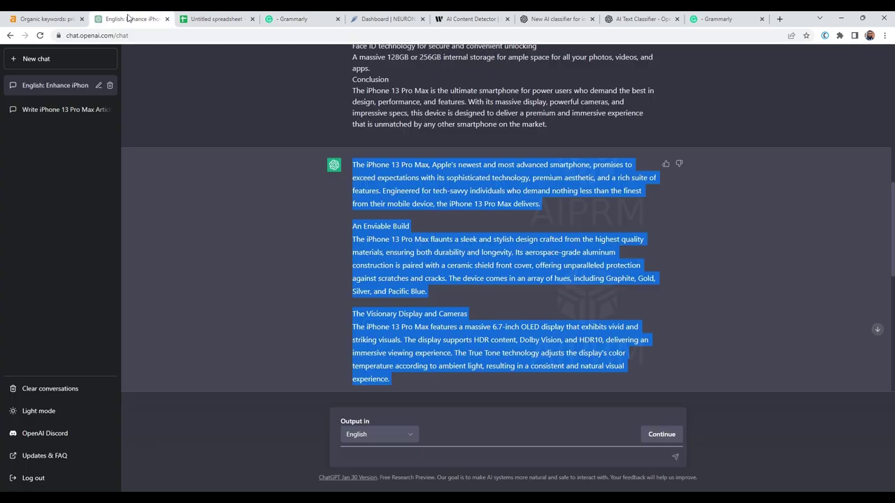
pyautogui.click(66, 110)
pyautogui.scroll(-3, 396, 278)
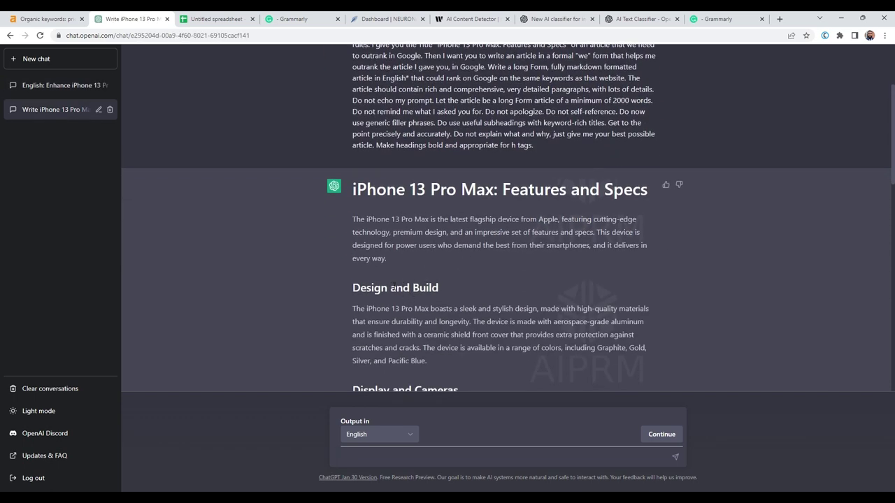
pyautogui.scroll(-1, 428, 289)
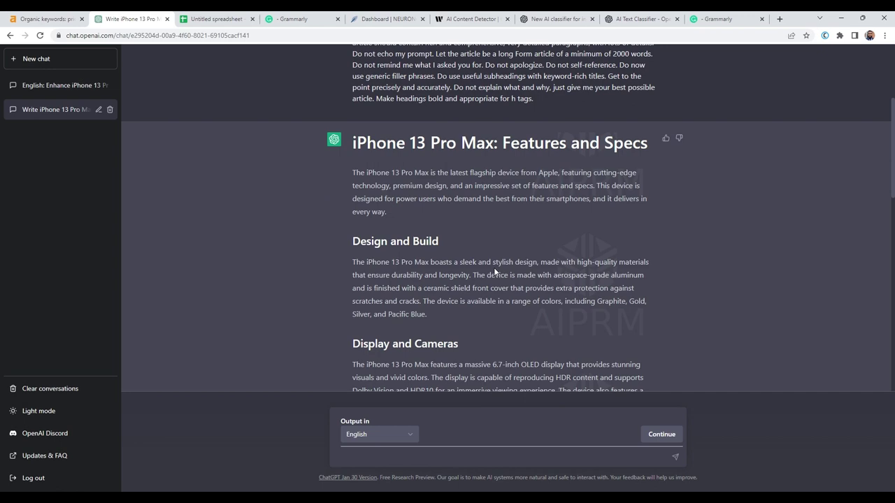
pyautogui.click(297, 19)
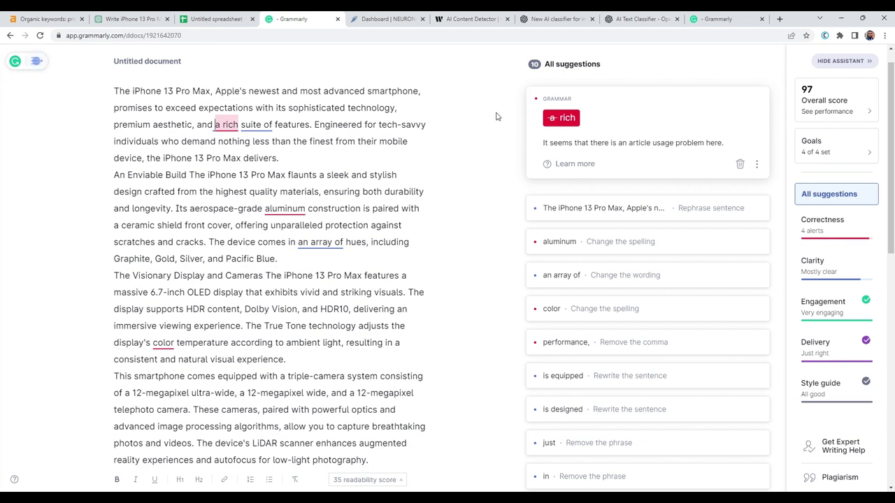
pyautogui.hotkey('ctrl', '2')
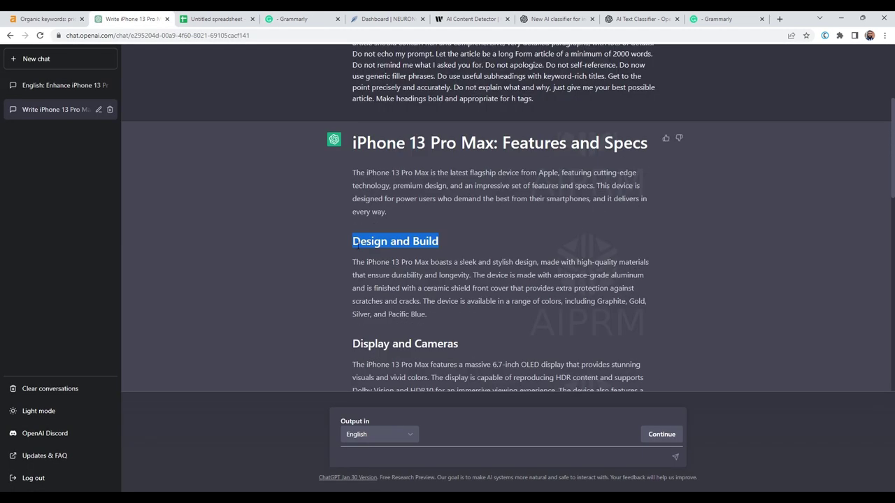
pyautogui.hotkey('ctrl', '4')
pyautogui.press('Return')
pyautogui.moveTo(188, 216); pyautogui.dragTo(114, 219)
pyautogui.write('Design and Build')
# Replace "The Visionary Display and Cameras" in Grammarly with the original article's heading "Display and Cameras" on its own line.
pyautogui.hotkey('ctrl', '2')
pyautogui.hotkey('ctrl', '4')
pyautogui.write('Display and Cameras')
pyautogui.scroll(-2, 120, 193)
pyautogui.press('BackSpace')
# Start a new paragraph at the sentence "The device's LiDAR scanner", with a blank line above it.
pyautogui.scroll(-1, 120, 193)
pyautogui.click(198, 275)
pyautogui.press('Return')
pyautogui.press('Return')
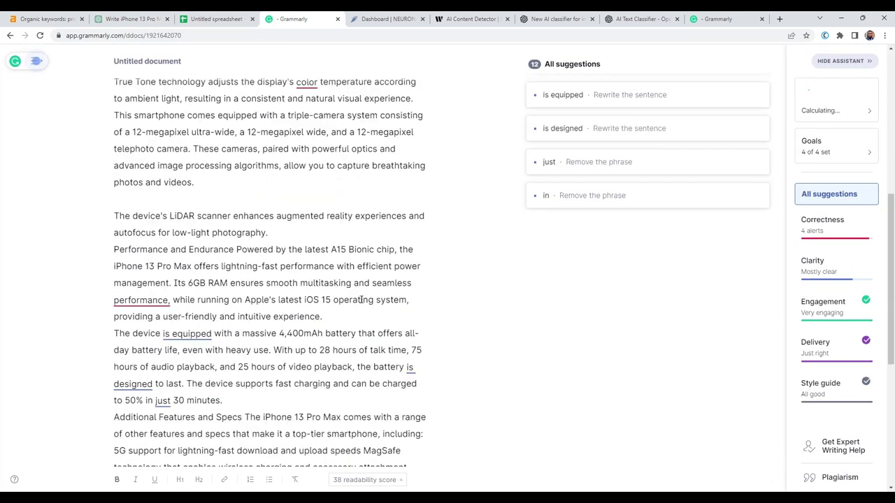
# Copy the heading "Performance and Battery Life" from the original ChatGPT article and insert it above the 4,400mAh battery paragraph in Grammarly.
pyautogui.scroll(-1, 301, 268)
pyautogui.hotkey('ctrl', '2')
pyautogui.moveTo(498, 210); pyautogui.dragTo(352, 212)
pyautogui.hotkey('ctrl', 'c')
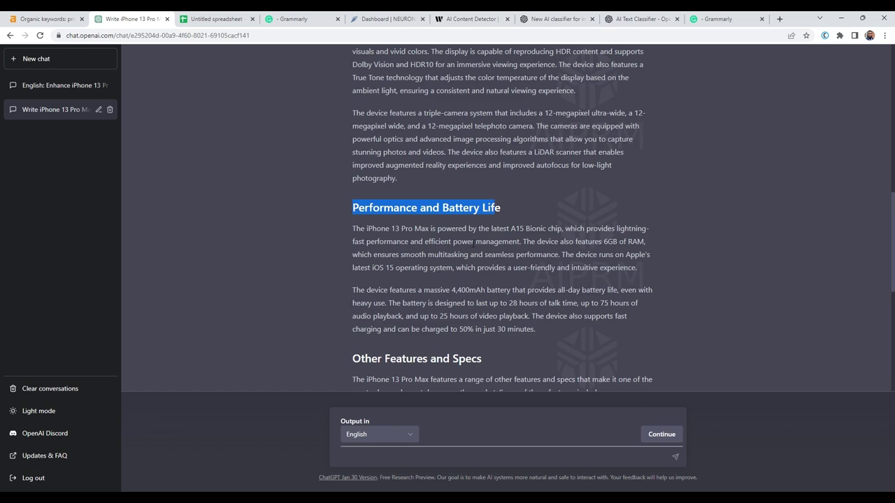
pyautogui.hotkey('ctrl', '4')
pyautogui.press('Return')
pyautogui.press('Return')
pyautogui.hotkey('ctrl', 'v')
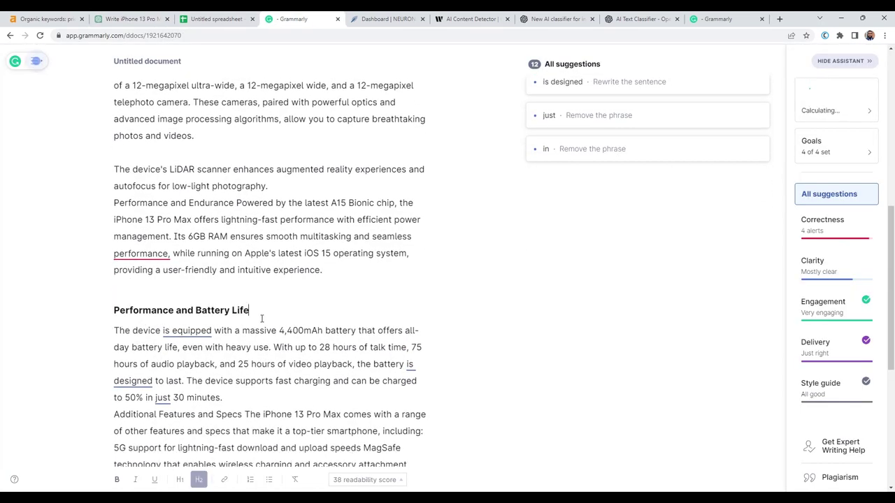
# Set "Additional Features and Specs" on its own line and separate the "In conclusion" paragraph with blank lines.
pyautogui.click(114, 404)
pyautogui.press('Return')
pyautogui.press('Return')
pyautogui.scroll(-3, 114, 350)
pyautogui.click(240, 258)
pyautogui.press('Return')
pyautogui.press('Return')
pyautogui.scroll(-2, 112, 287)
pyautogui.click(113, 287)
pyautogui.press('Return')
pyautogui.press('Return')
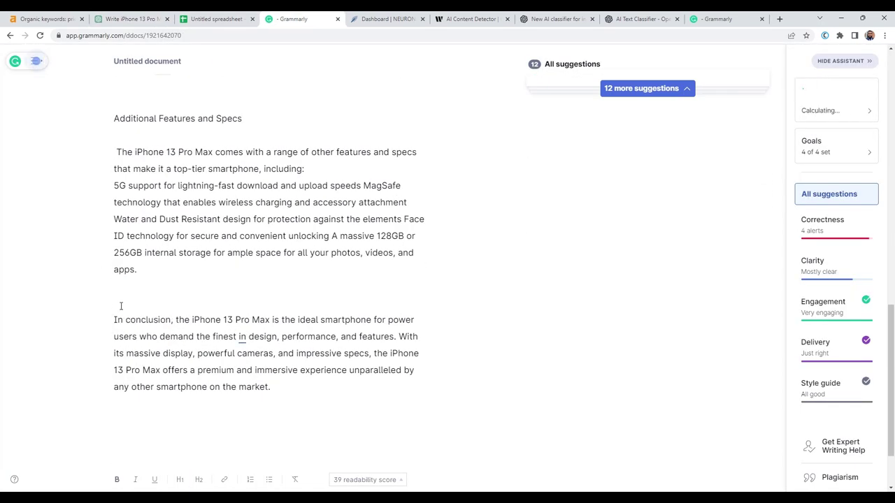
# Move the "Performance and Battery Life" heading above the A15 Bionic paragraph, replacing the words "Performance and Endurance".
pyautogui.scroll(3, 177, 319)
pyautogui.scroll(5, 178, 319)
pyautogui.scroll(-3, 214, 340)
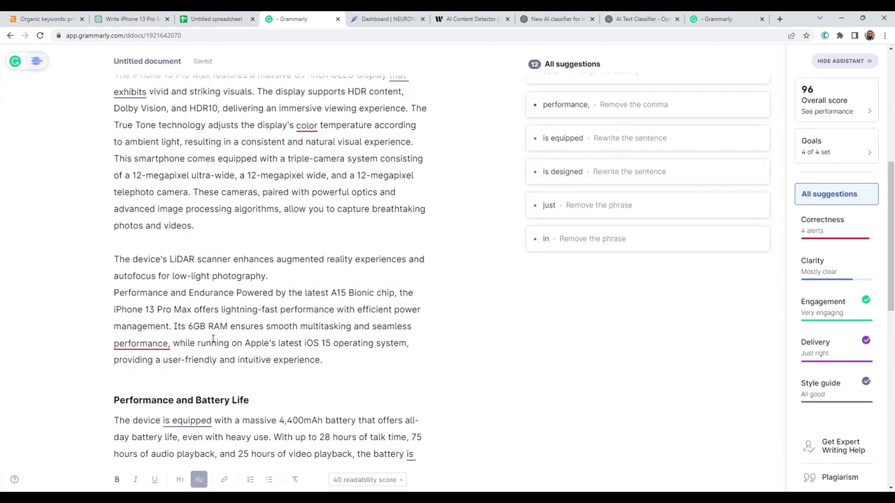
pyautogui.click(267, 357)
pyautogui.hotkey('ctrl', 'z')
pyautogui.hotkey('ctrl', 'z')
pyautogui.hotkey('ctrl', 'z')
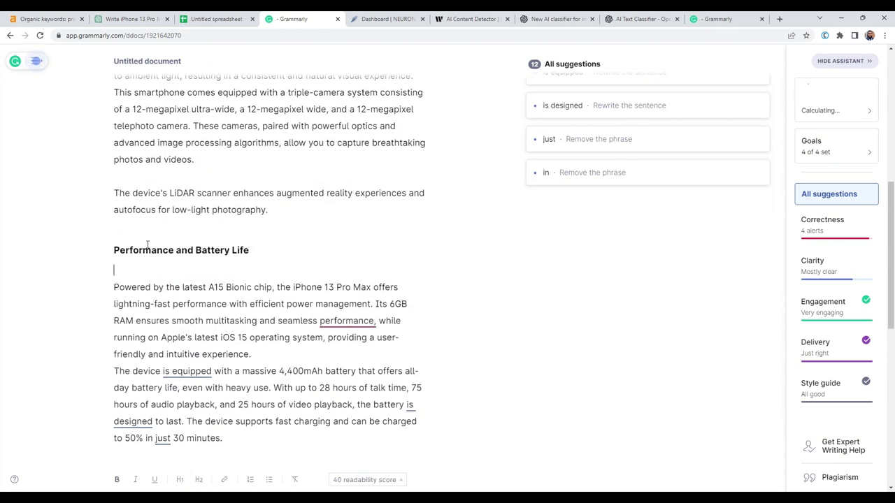
pyautogui.hotkey('ctrl', 'z')
pyautogui.hotkey('ctrl', 'z')
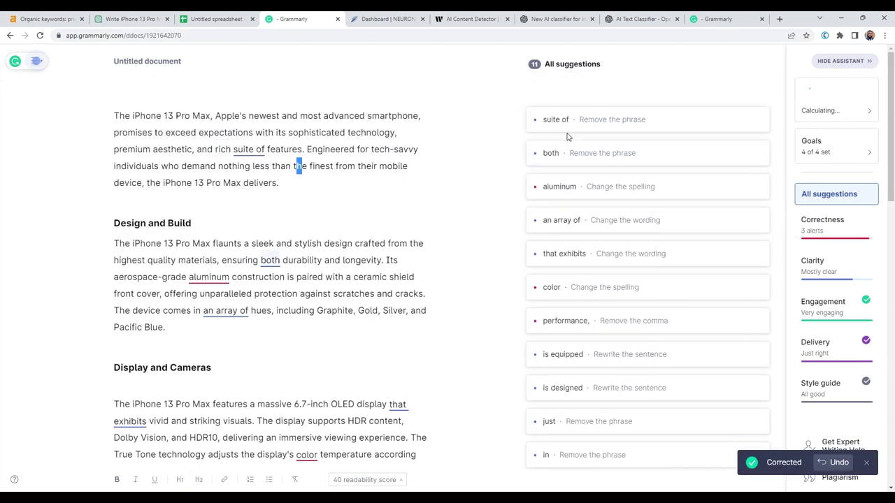
# Accept Grammarly's suggestions throughout the article, including removing "suite of" and changing "aluminum" to "aluminium".
pyautogui.click(625, 122)
pyautogui.click(624, 122)
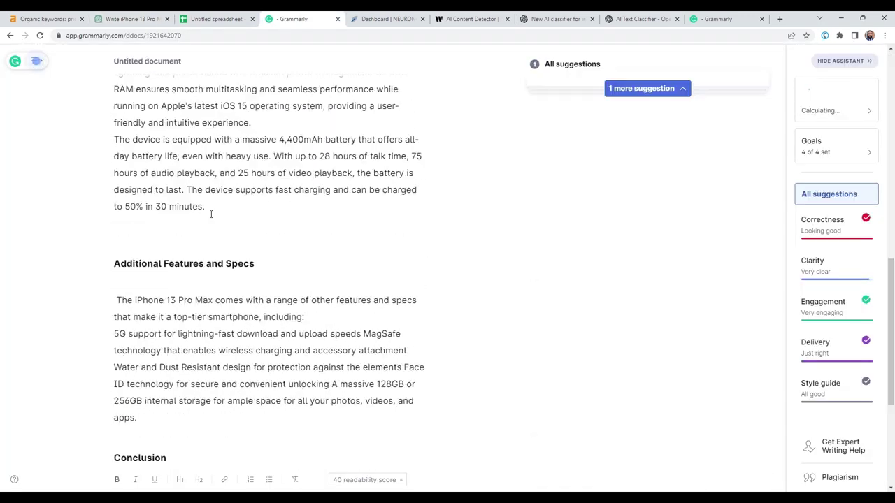
pyautogui.hotkey('ctrl', 'a')
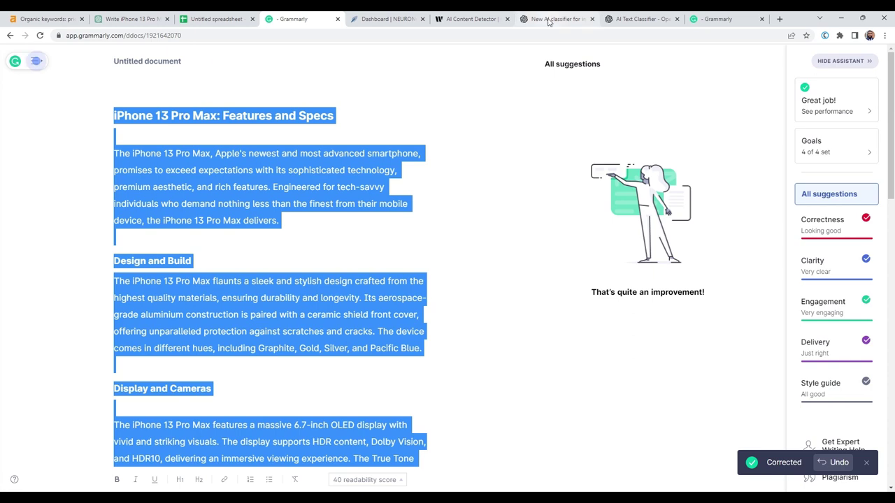
# Remove extra blank lines around the section headings, then select the whole article from the conclusion up to the title.
pyautogui.click(235, 224)
pyautogui.scroll(1, 236, 224)
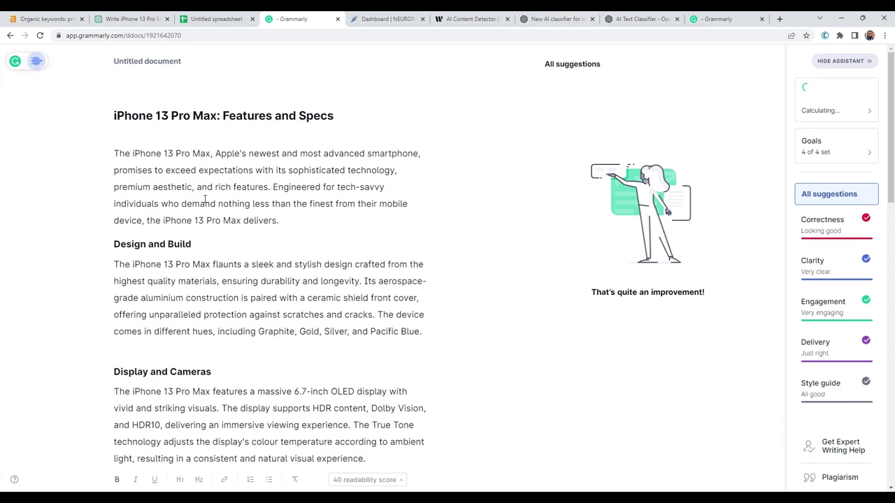
pyautogui.scroll(-9, 128, 217)
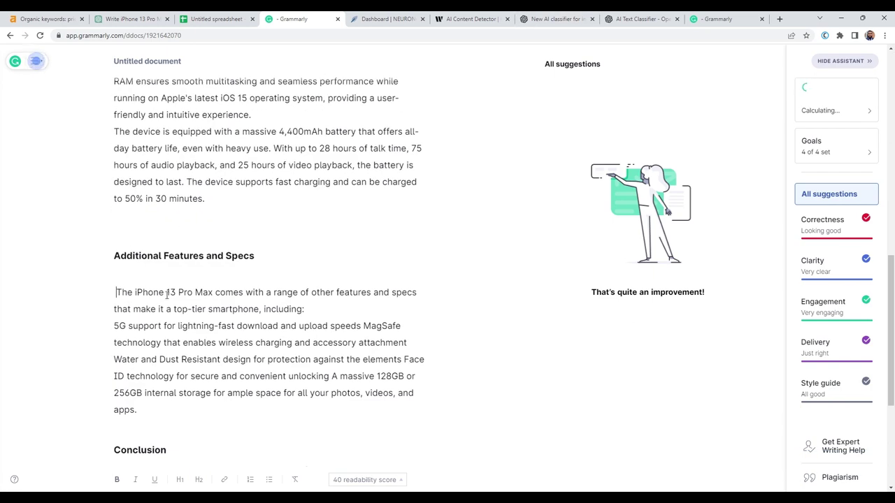
pyautogui.scroll(-4, 146, 316)
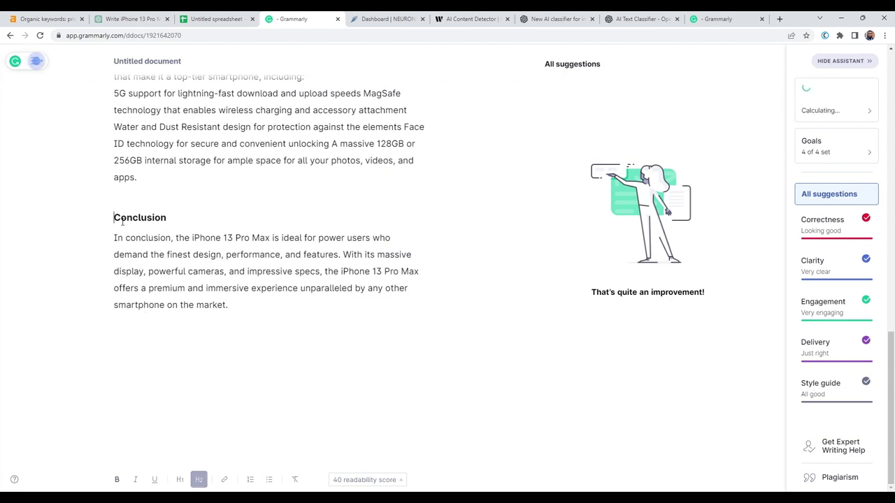
pyautogui.press('BackSpace')
pyautogui.moveTo(240, 306); pyautogui.dragTo(107, 114)
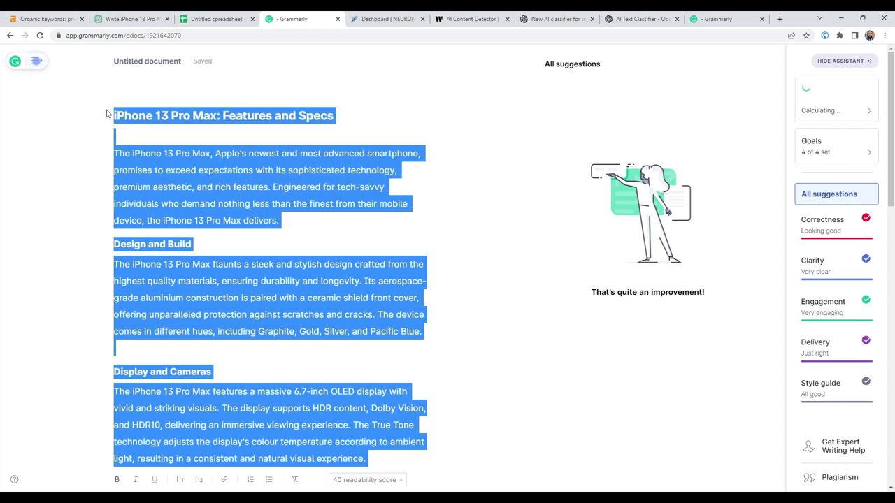
# Switch to the OpenAI AI Text Classifier and replace its whole sample text with the revised iPhone 13 Pro Max article from Grammarly.
pyautogui.click(640, 19)
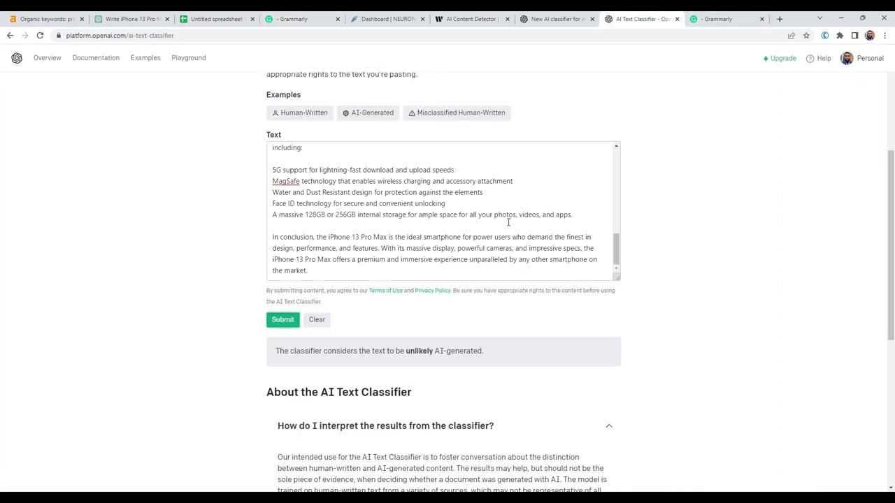
pyautogui.scroll(5, 295, 186)
pyautogui.scroll(5, 295, 186)
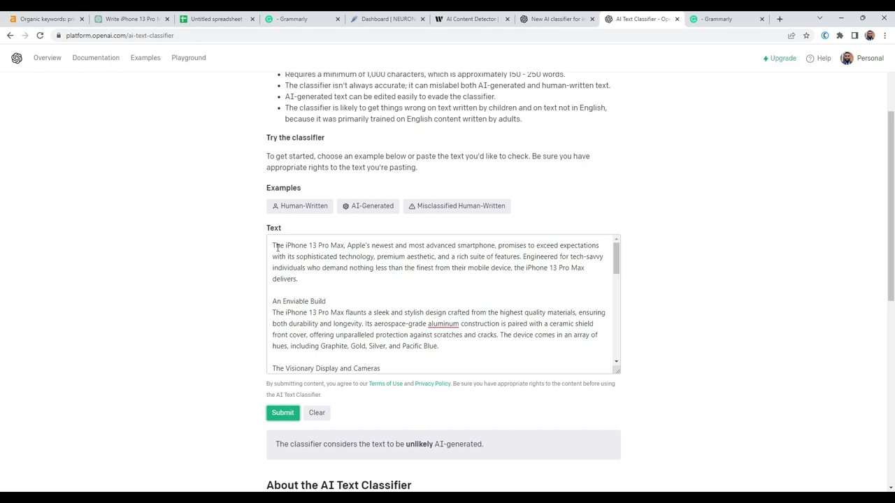
pyautogui.moveTo(273, 245); pyautogui.dragTo(541, 416)
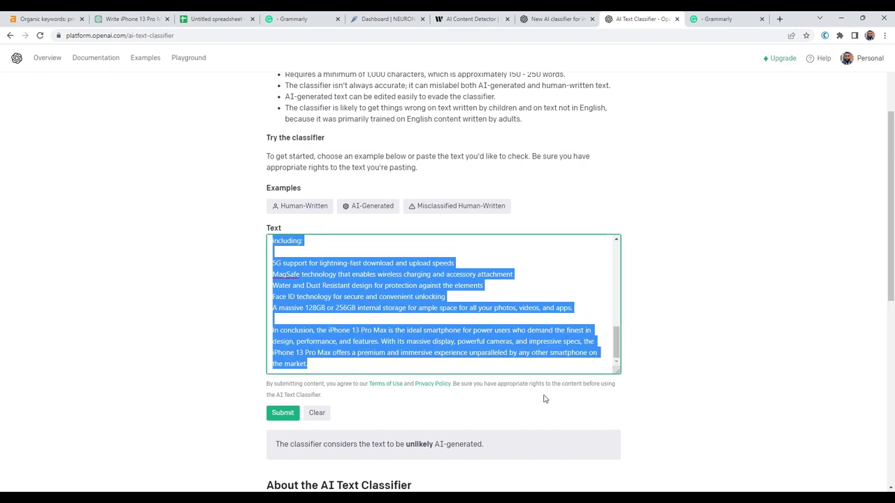
pyautogui.press('BackSpace')
pyautogui.hotkey('ctrl', 'v')
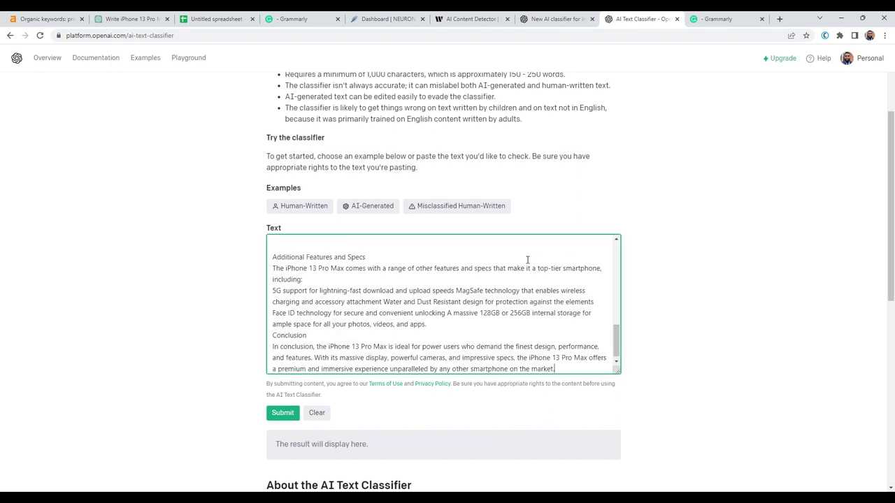
# Submit the revised article to the AI Text Classifier and review its verdict and the notes on interpreting results.
pyautogui.scroll(-3, 448, 280)
pyautogui.scroll(1, 283, 240)
pyautogui.click(282, 229)
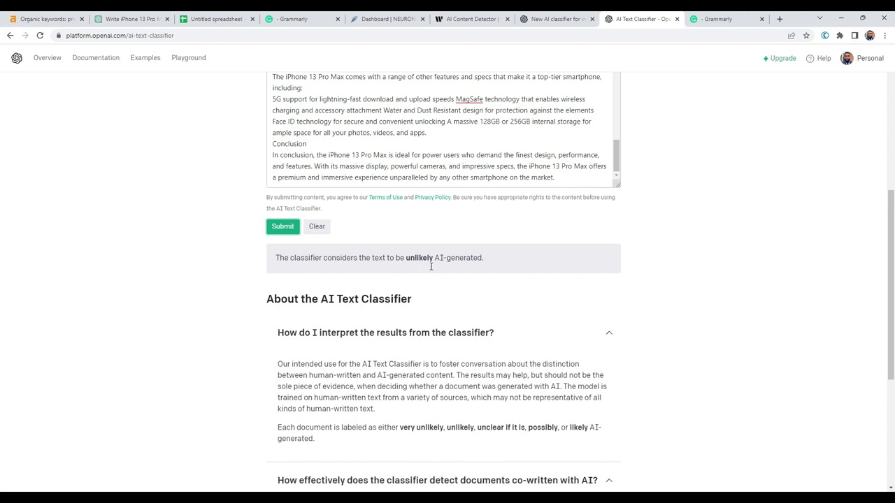
pyautogui.scroll(-1, 468, 289)
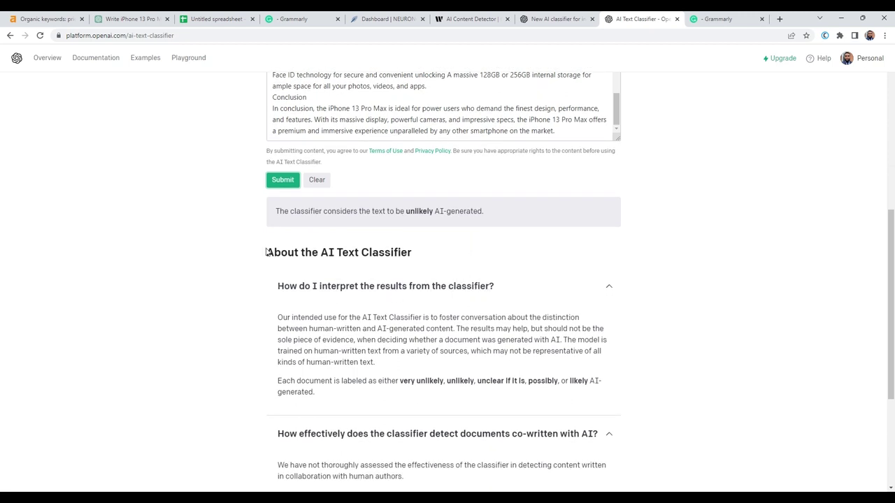
pyautogui.scroll(1, 523, 191)
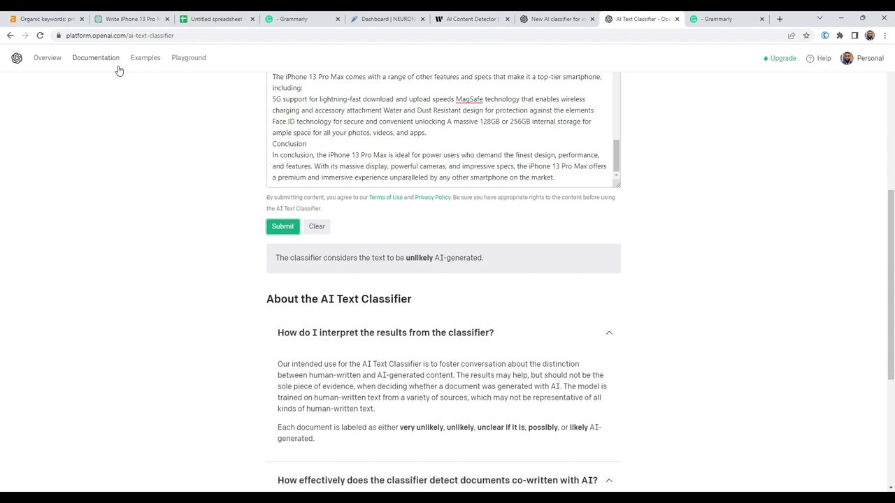
# Switch to Ahrefs, view the projects dashboard, and open the organic keywords report for the Pricehub project.
pyautogui.click(45, 19)
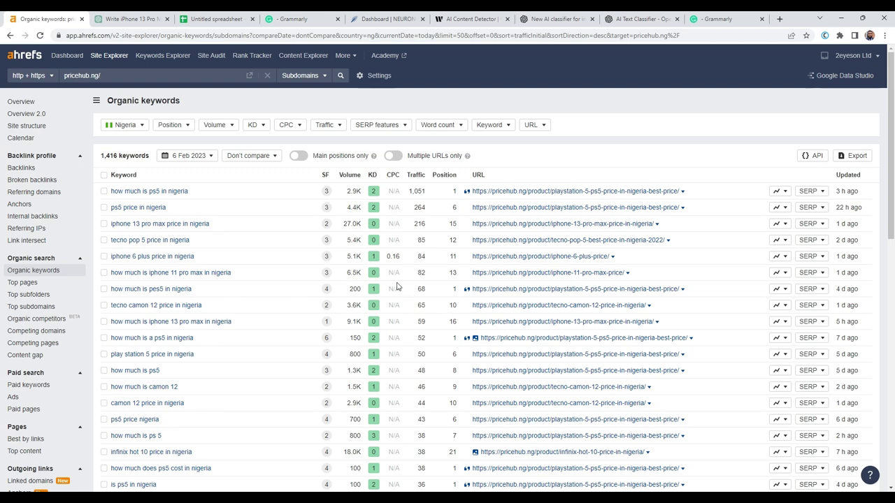
pyautogui.press('F5')
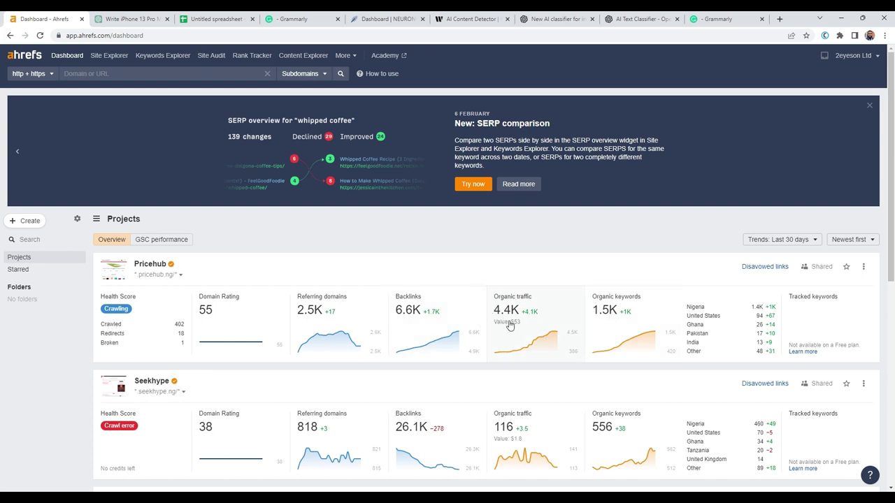
pyautogui.click(609, 325)
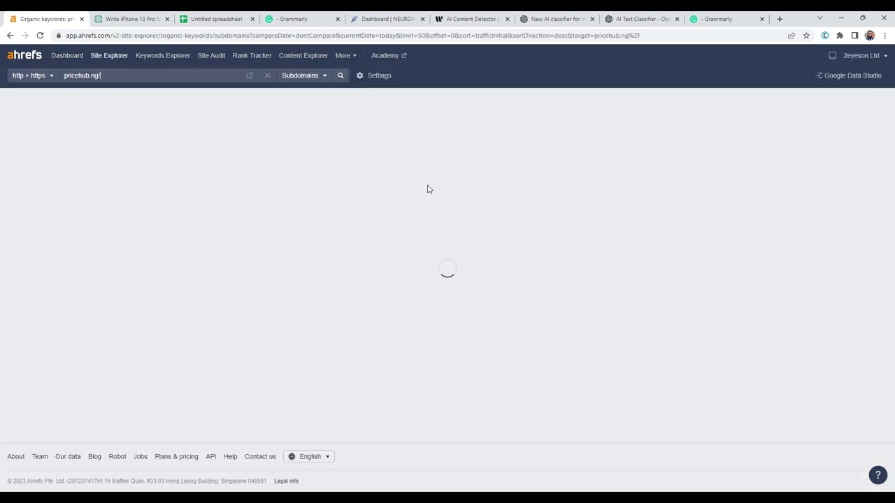